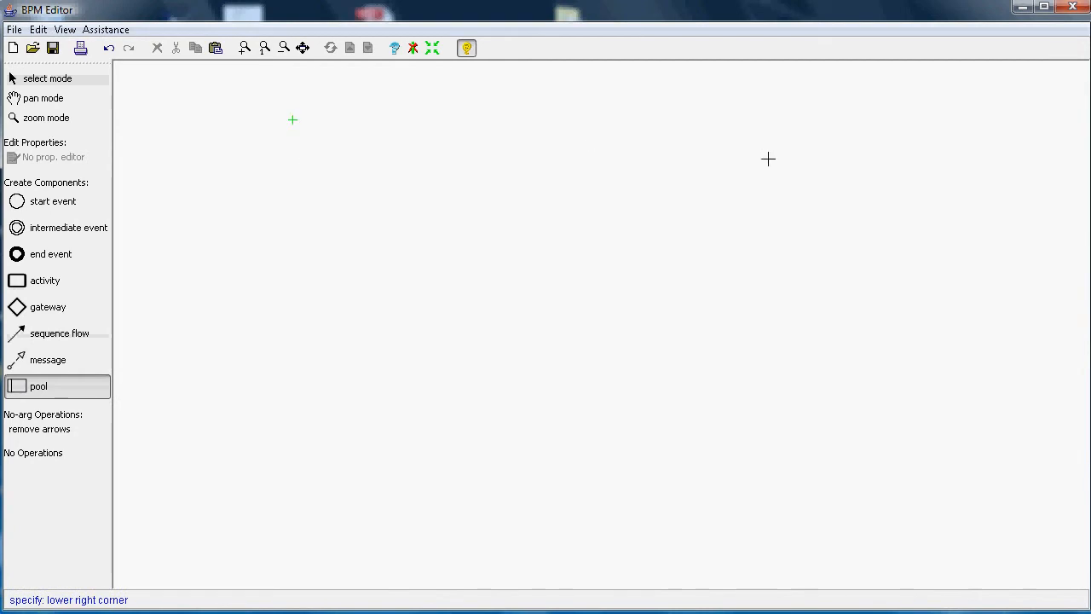
- Place a start event, an activity, an intermediate event and an end event in a row inside the pool
{"action": "left_click", "coordinate": [48, 200]}
{"action": "left_click", "coordinate": [342, 163]}
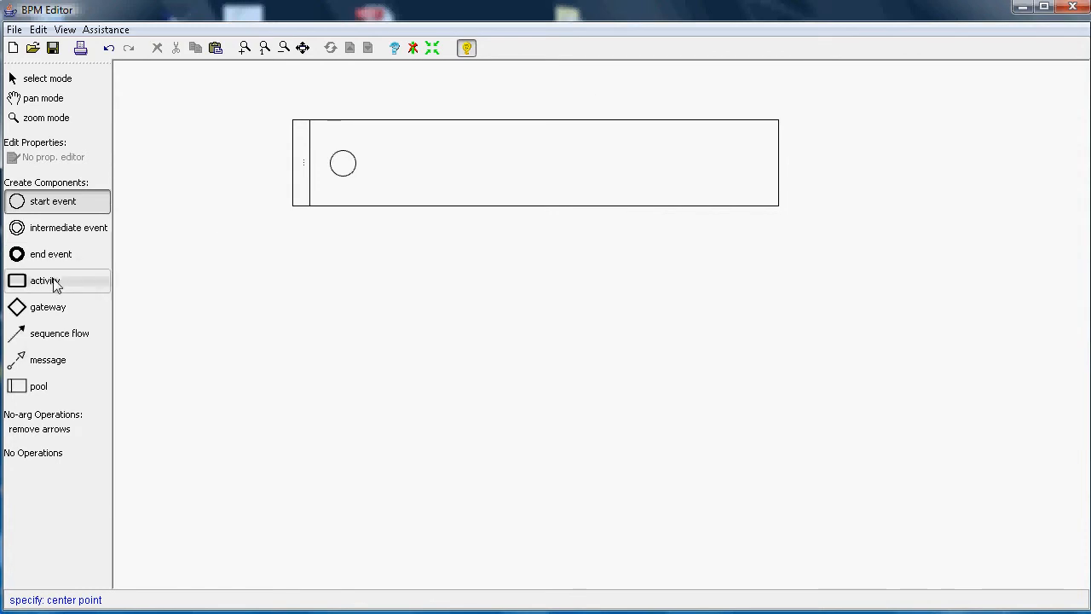
{"action": "left_click", "coordinate": [56, 228]}
{"action": "left_click", "coordinate": [568, 162]}
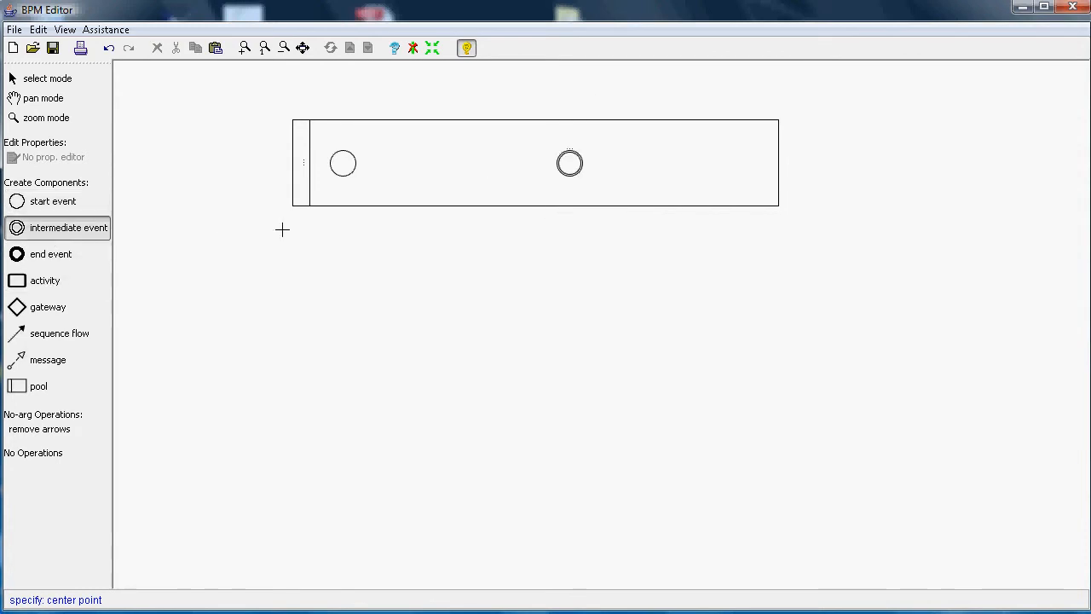
{"action": "left_click", "coordinate": [77, 254]}
{"action": "left_click", "coordinate": [682, 157]}
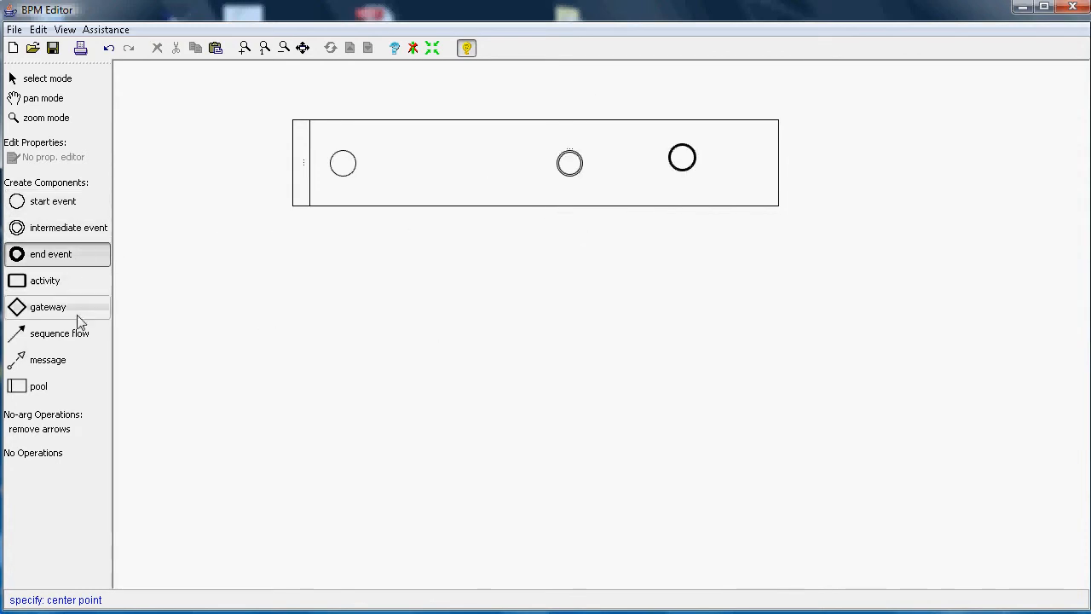
{"action": "left_click", "coordinate": [53, 283]}
{"action": "left_click", "coordinate": [421, 151]}
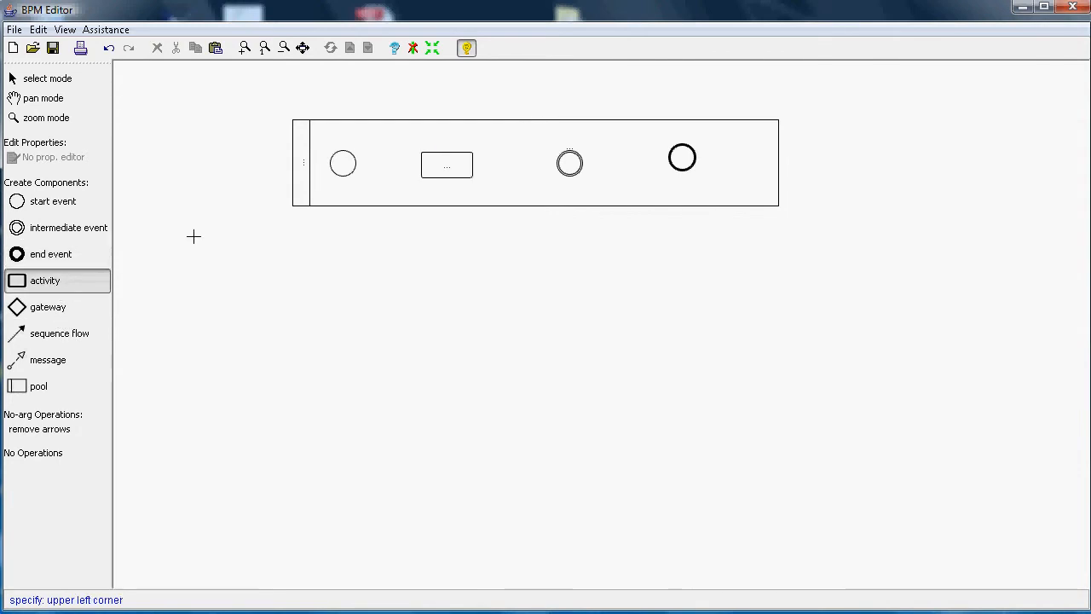
- Connect the start event, activity, intermediate event and end event in that order with sequence flows
{"action": "left_click", "coordinate": [38, 334]}
{"action": "left_click", "coordinate": [346, 167]}
{"action": "left_click", "coordinate": [470, 167]}
{"action": "left_click", "coordinate": [470, 166]}
{"action": "left_click", "coordinate": [569, 162]}
{"action": "left_click", "coordinate": [583, 161]}
{"action": "left_click", "coordinate": [682, 158]}
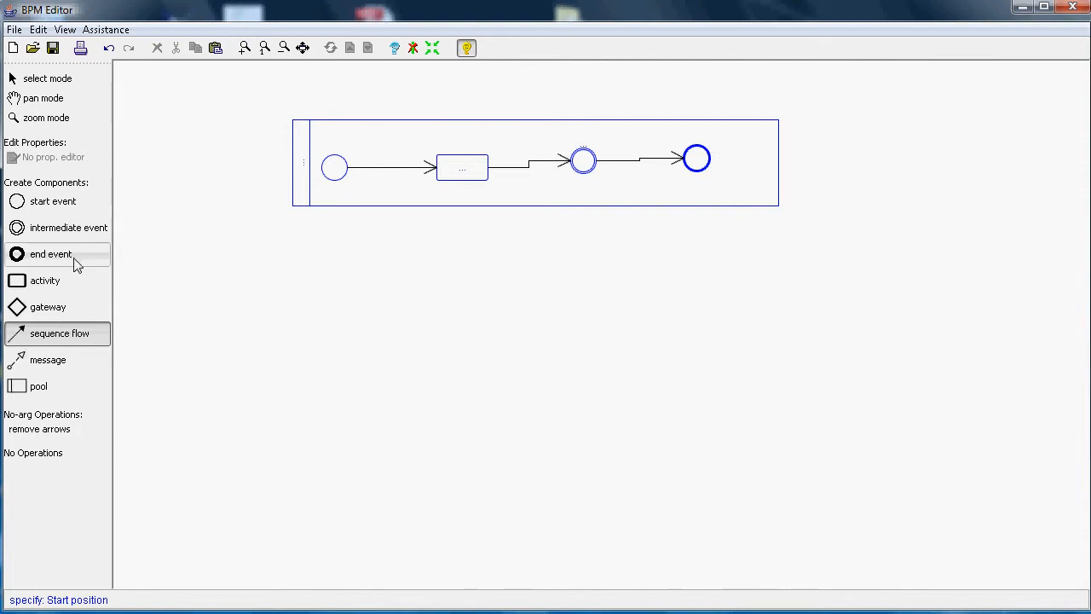
- Draw a second pool of about the same width below the first one
{"action": "left_click", "coordinate": [38, 386]}
{"action": "left_click", "coordinate": [299, 251]}
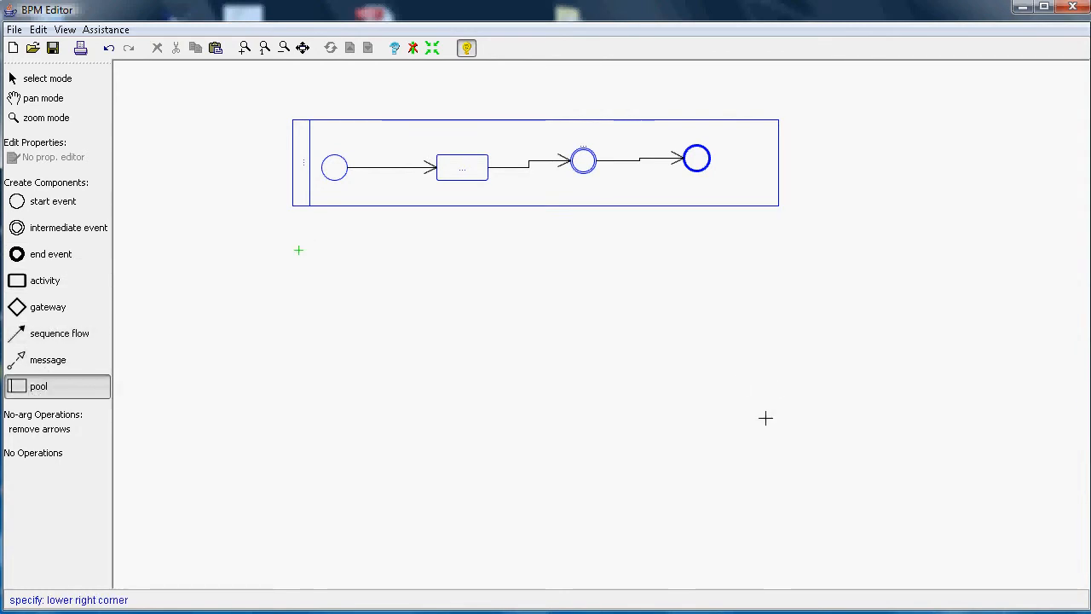
{"action": "left_click", "coordinate": [777, 361]}
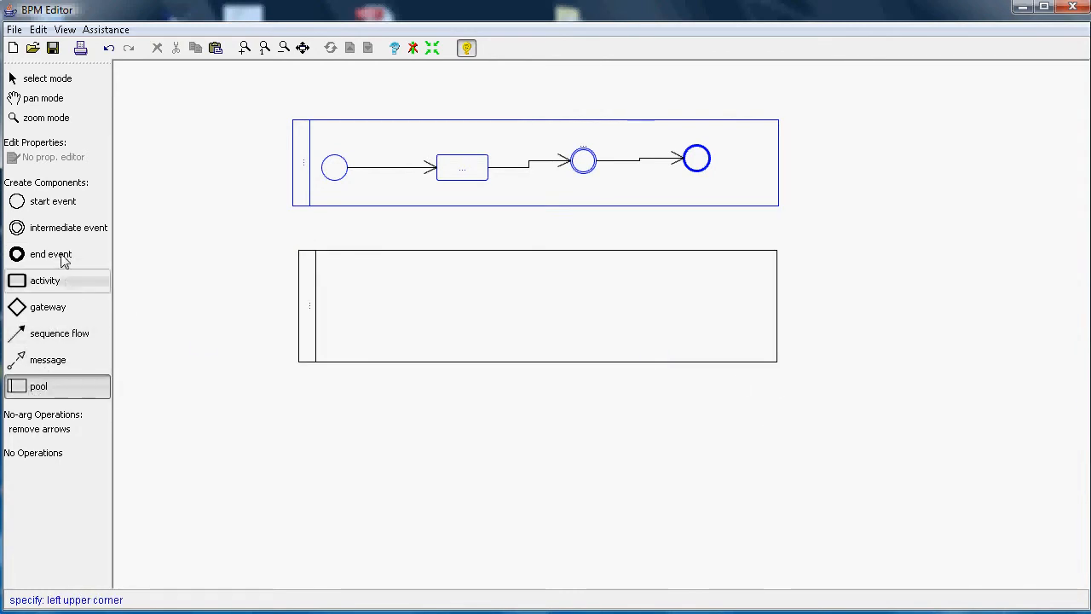
- Fill the second pool with a start event, two gateways, an end event and two activities above and below the line between the gateways
{"action": "left_click", "coordinate": [53, 201]}
{"action": "left_click", "coordinate": [347, 307]}
{"action": "left_click", "coordinate": [48, 307]}
{"action": "left_click", "coordinate": [401, 303]}
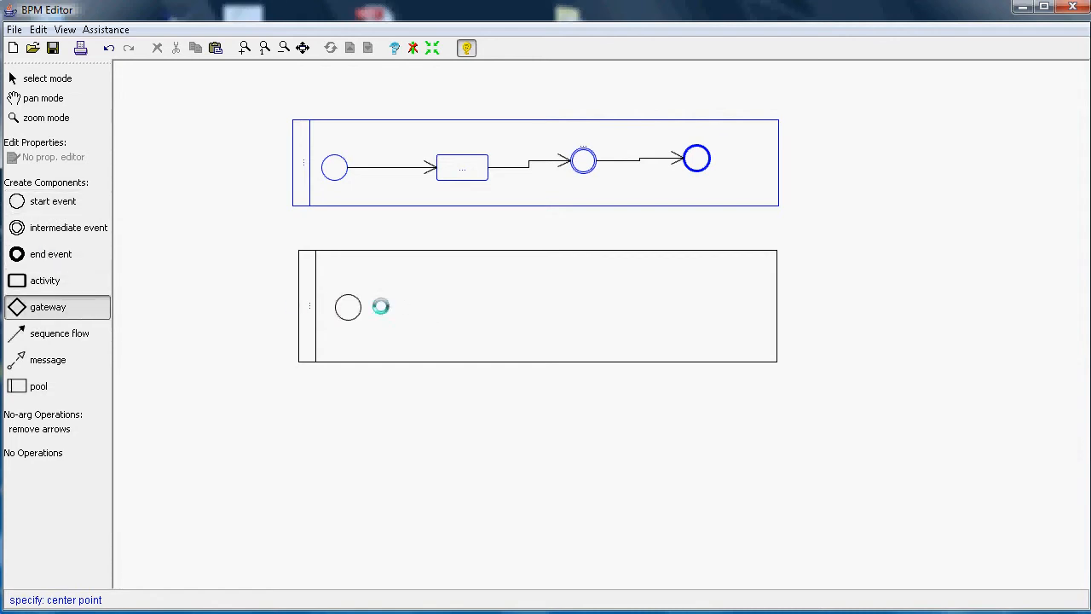
{"action": "left_click", "coordinate": [627, 301]}
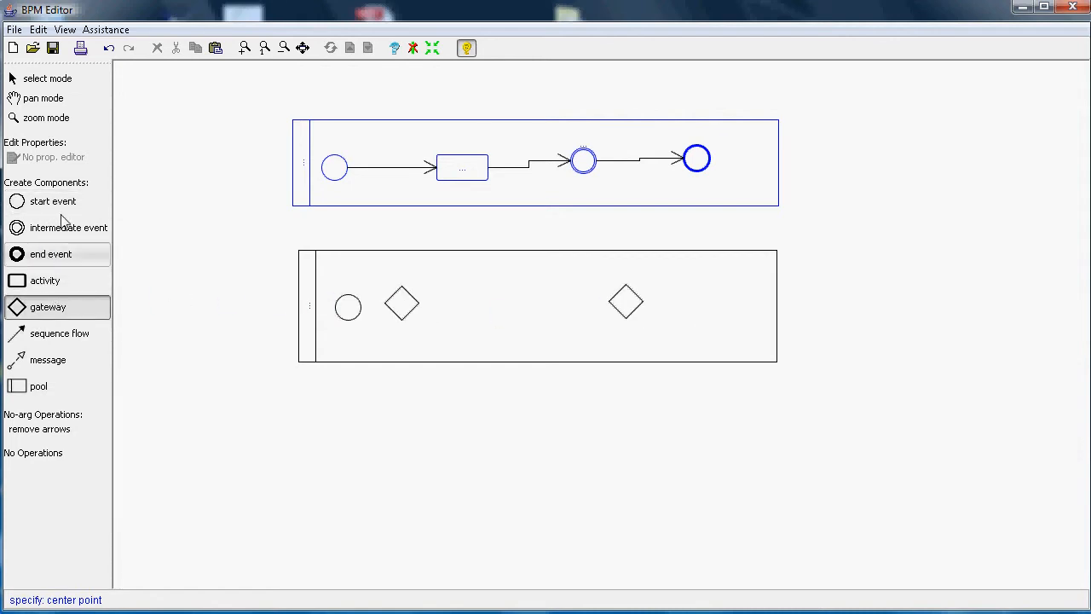
{"action": "left_click", "coordinate": [48, 256]}
{"action": "left_click", "coordinate": [713, 307]}
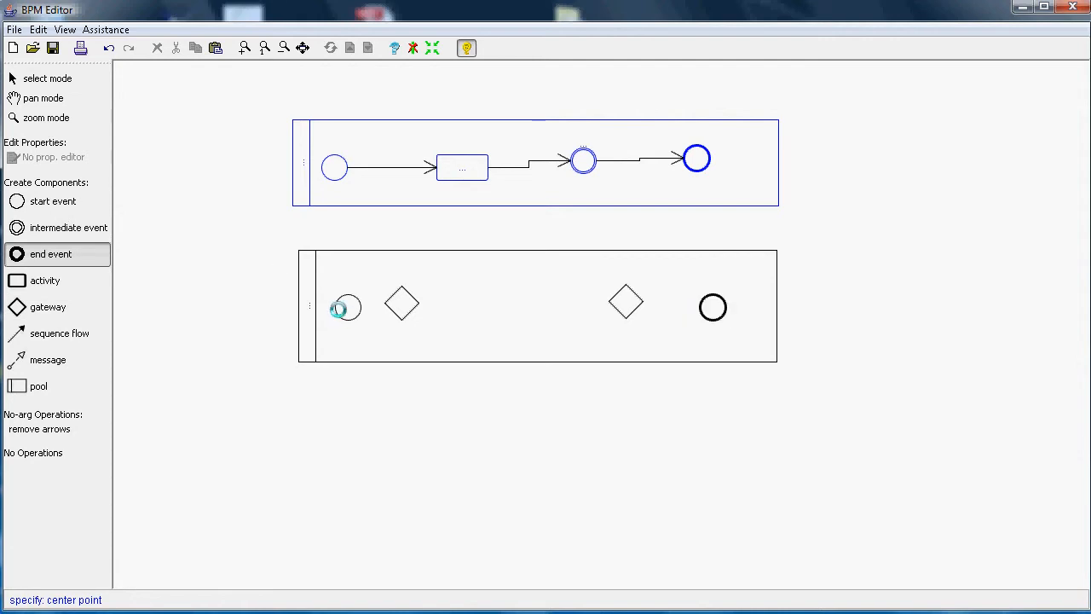
{"action": "left_click", "coordinate": [42, 282]}
{"action": "left_click", "coordinate": [502, 257]}
{"action": "left_click", "coordinate": [490, 348]}
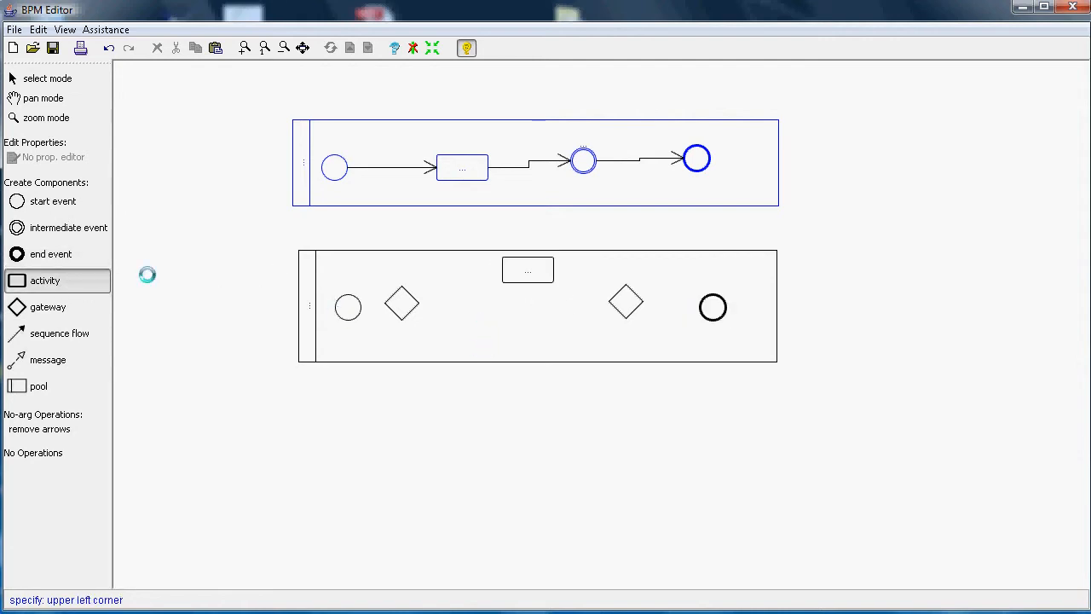
- Add sequence flows from the second pool's start event to its first gateway and from that gateway to both activities
{"action": "left_click", "coordinate": [60, 333]}
{"action": "left_click", "coordinate": [337, 311]}
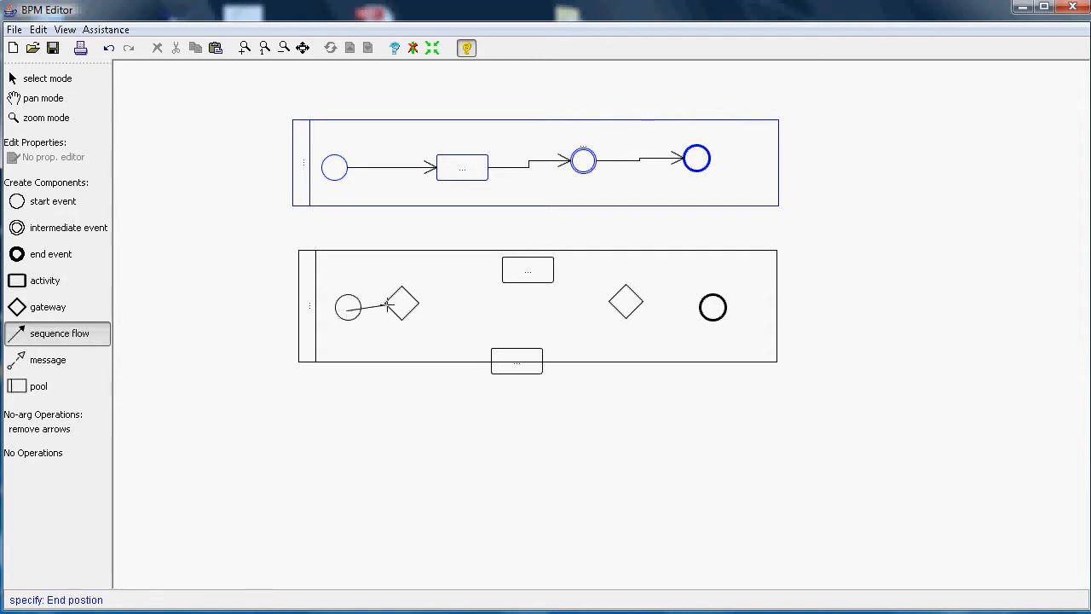
{"action": "left_click", "coordinate": [398, 295]}
{"action": "left_click", "coordinate": [404, 288]}
{"action": "left_click", "coordinate": [500, 280]}
{"action": "left_click", "coordinate": [403, 318]}
{"action": "left_click", "coordinate": [516, 342]}
- Join both activities to the second gateway with sequence flows and connect that gateway to the end event
{"action": "left_click", "coordinate": [559, 272]}
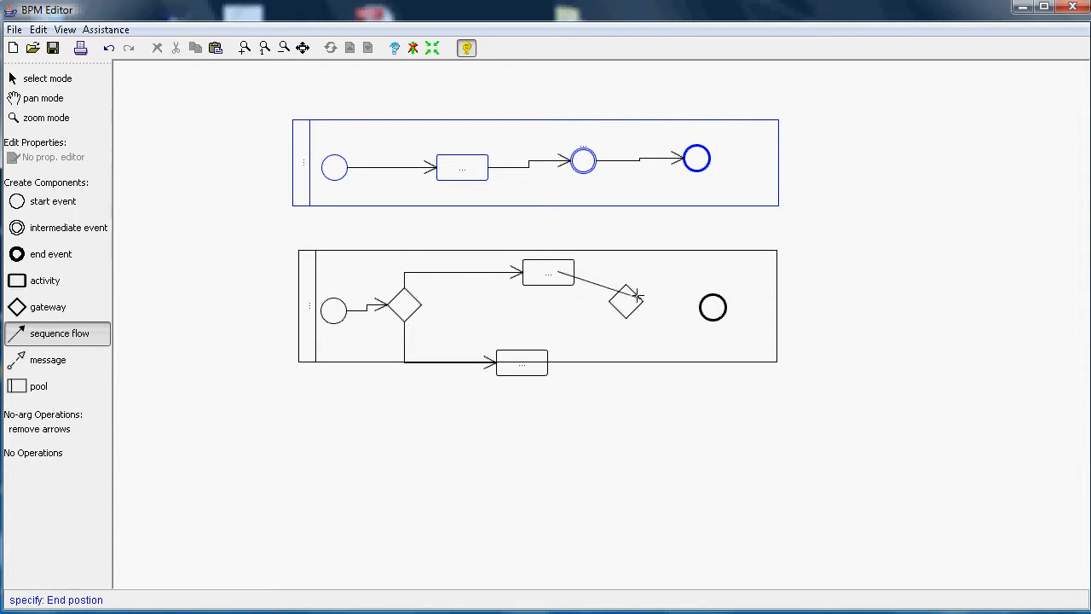
{"action": "left_click", "coordinate": [624, 285]}
{"action": "left_click", "coordinate": [553, 363]}
{"action": "left_click", "coordinate": [637, 306]}
{"action": "left_click", "coordinate": [637, 303]}
{"action": "left_click", "coordinate": [710, 307]}
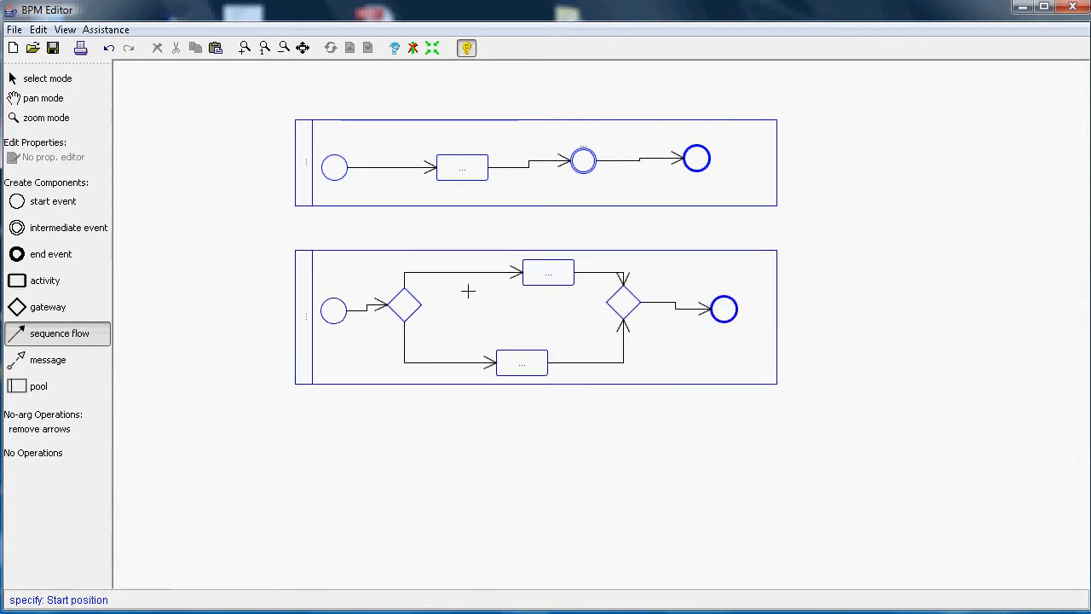
- Name the upper pool Customer
{"action": "left_click", "coordinate": [69, 79]}
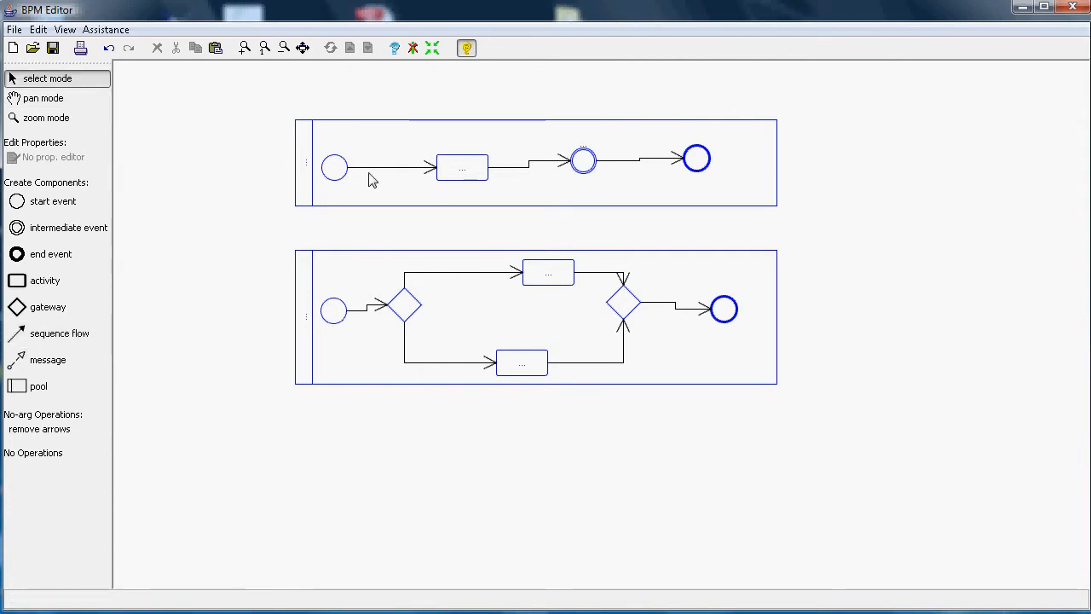
{"action": "left_click", "coordinate": [300, 135]}
{"action": "left_click", "coordinate": [67, 161]}
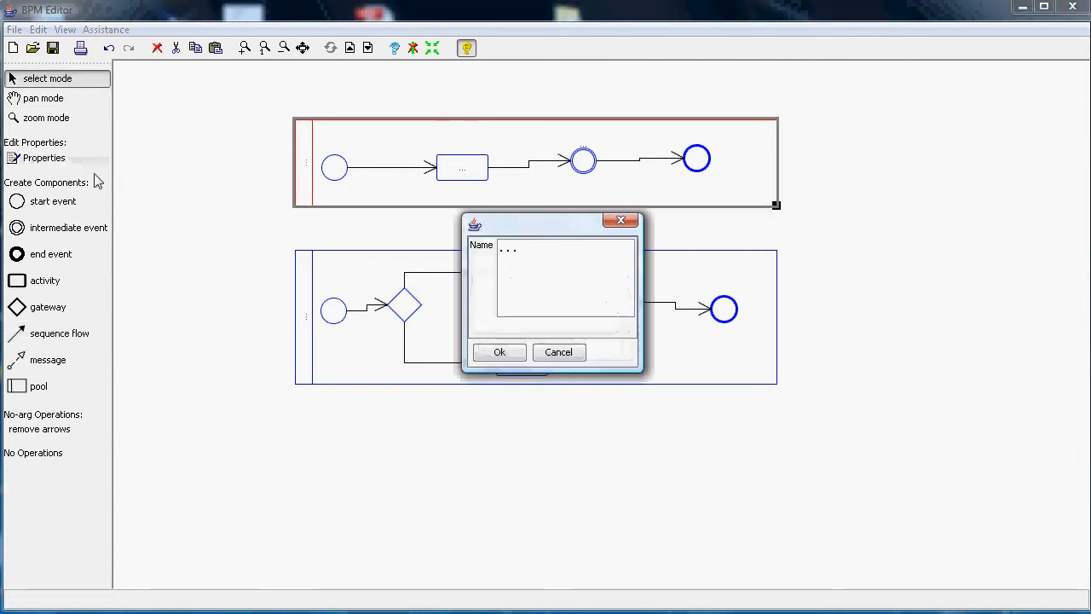
{"action": "type", "text": "Cust"}
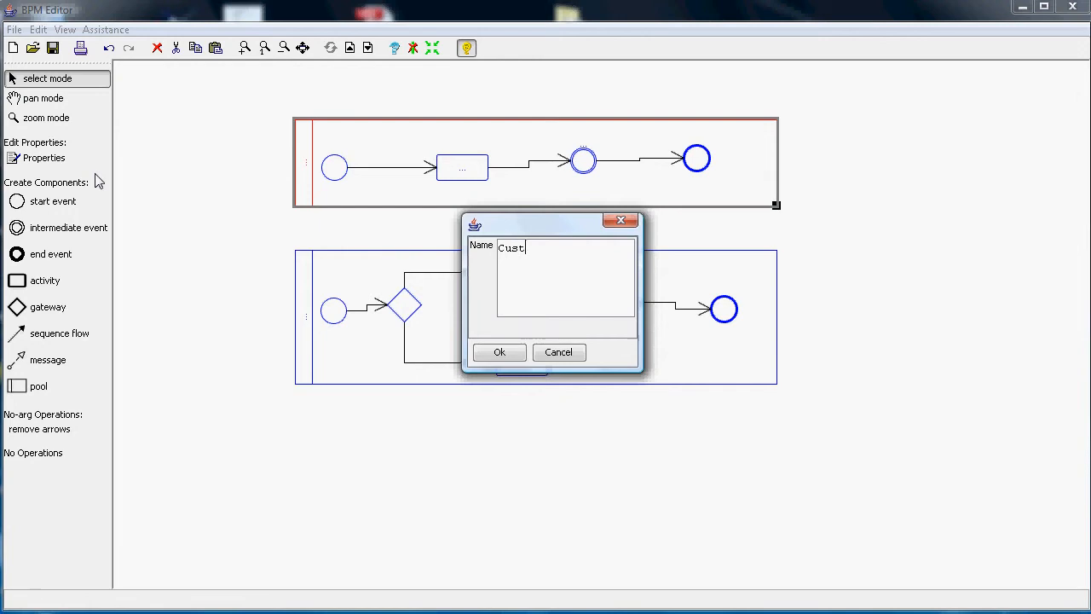
{"action": "key", "text": "Return"}
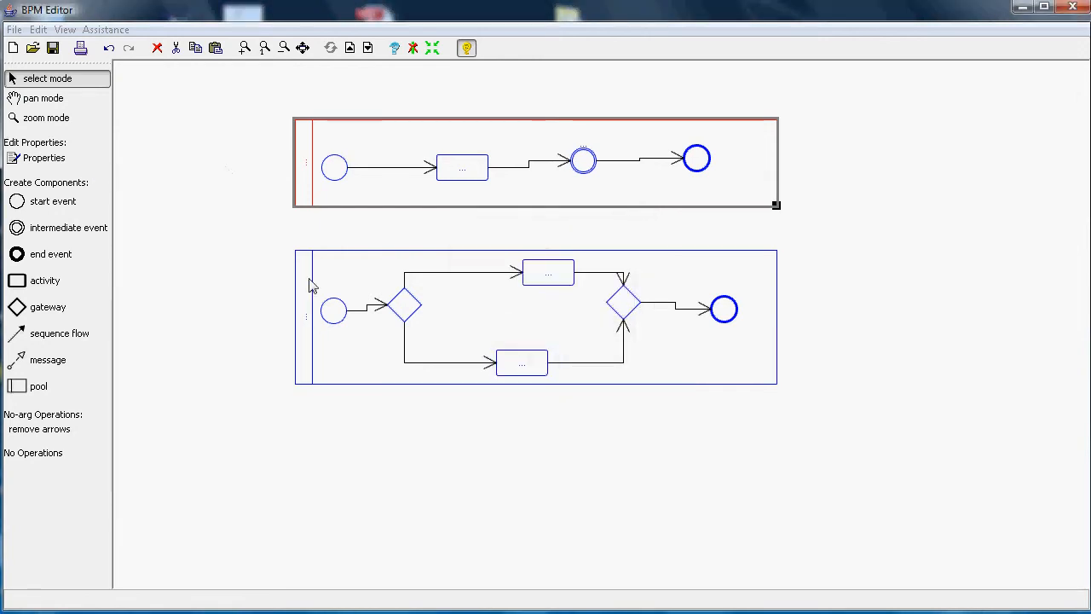
- Name the lower pool Company
{"action": "left_click", "coordinate": [308, 287]}
{"action": "left_click", "coordinate": [59, 164]}
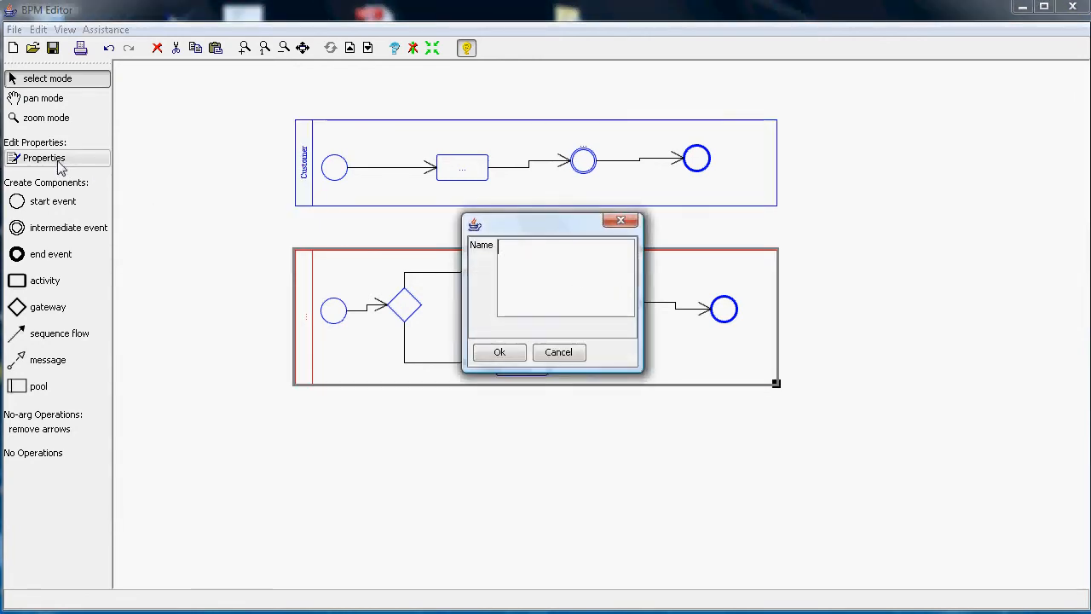
{"action": "type", "text": "Company"}
{"action": "key", "text": "Return"}
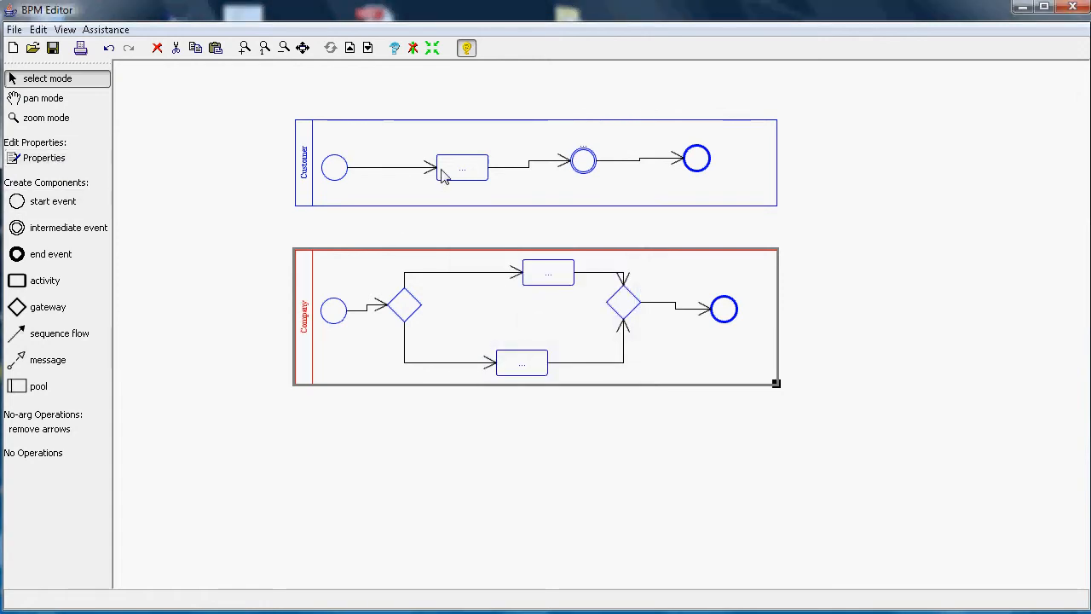
- Label the activity in the Customer pool "order product"
{"action": "left_click", "coordinate": [444, 176]}
{"action": "left_click", "coordinate": [73, 165]}
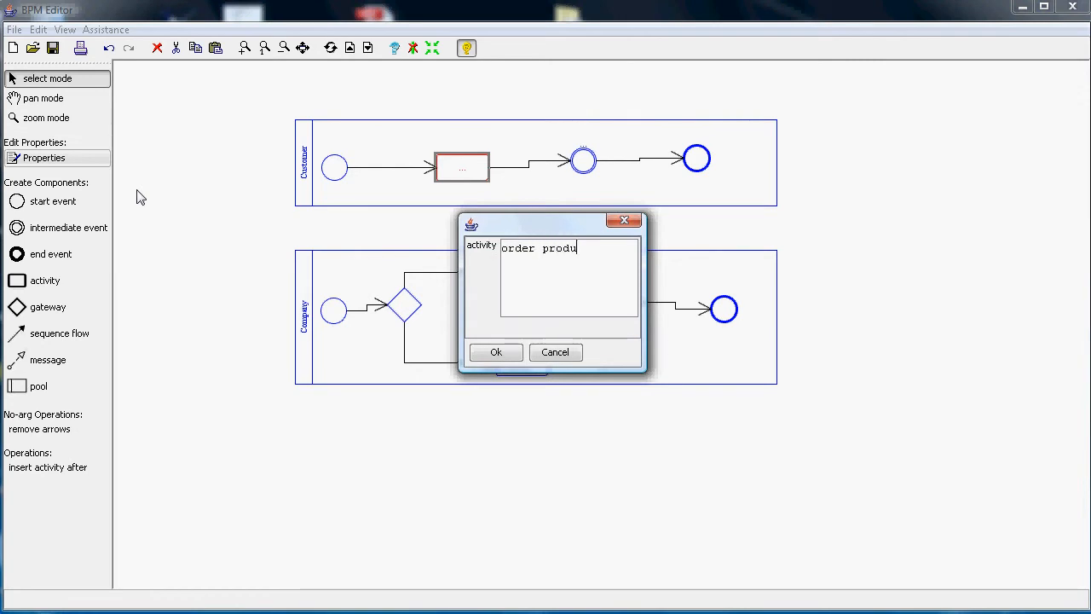
{"action": "key", "text": "Return"}
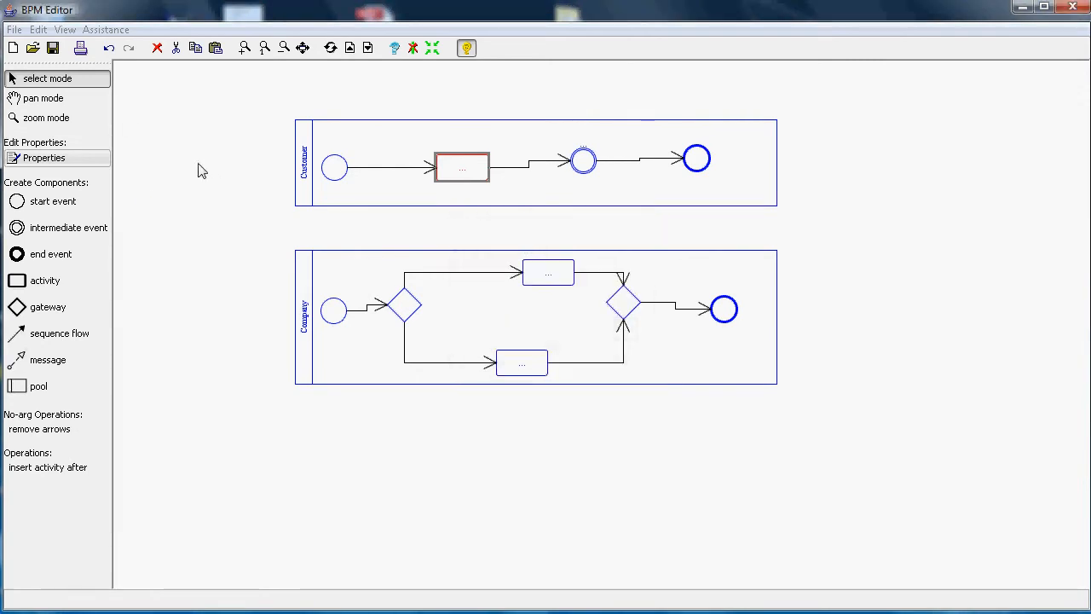
- Add message flows from "order product" to the Company start event and from Company's upper activity to the Customer intermediate event
{"action": "left_click", "coordinate": [68, 211]}
{"action": "left_click", "coordinate": [19, 357]}
{"action": "left_click", "coordinate": [444, 176]}
{"action": "left_click", "coordinate": [333, 310]}
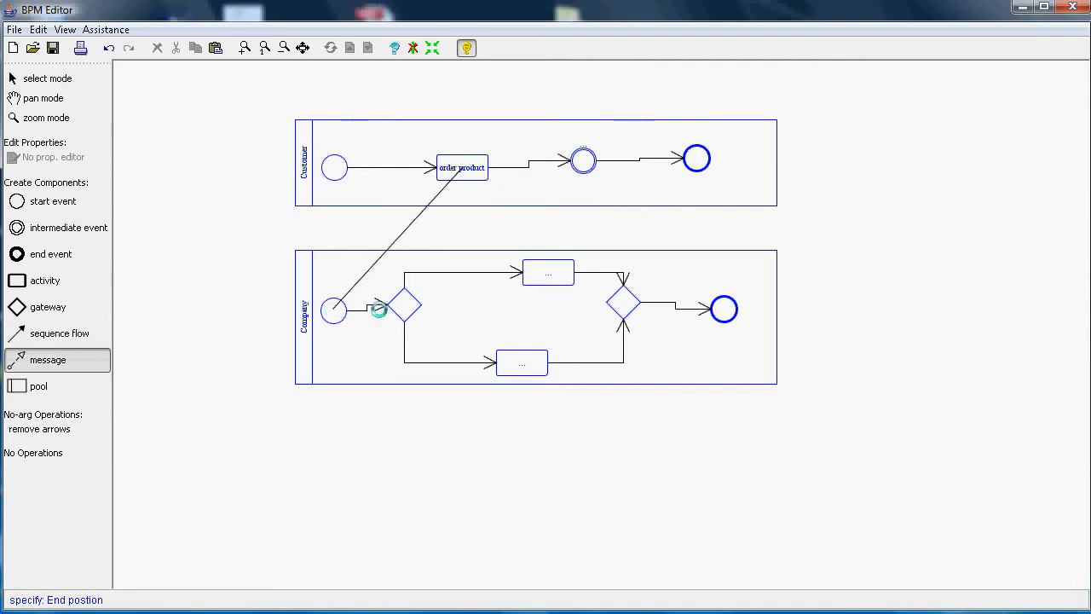
{"action": "left_click", "coordinate": [556, 271]}
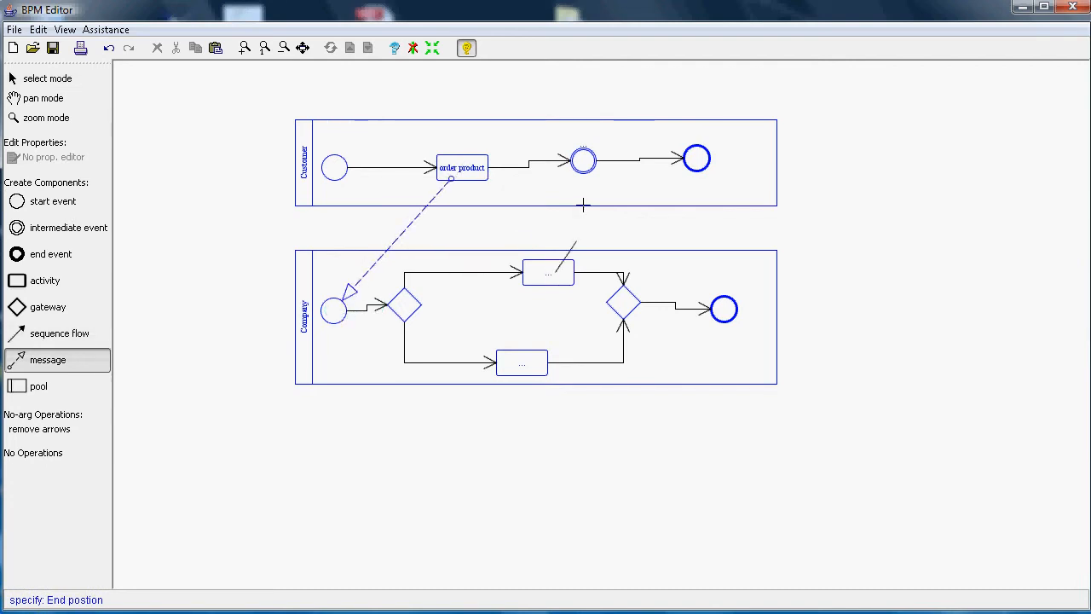
{"action": "left_click", "coordinate": [583, 160]}
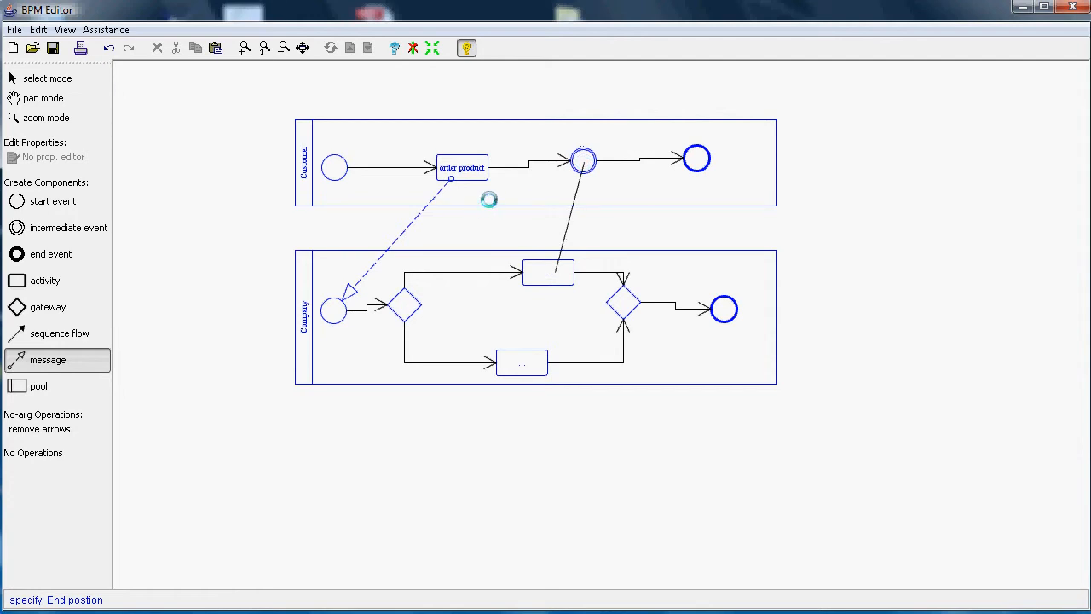
- Change the intermediate event in the Customer pool to a message event
{"action": "left_click", "coordinate": [48, 79]}
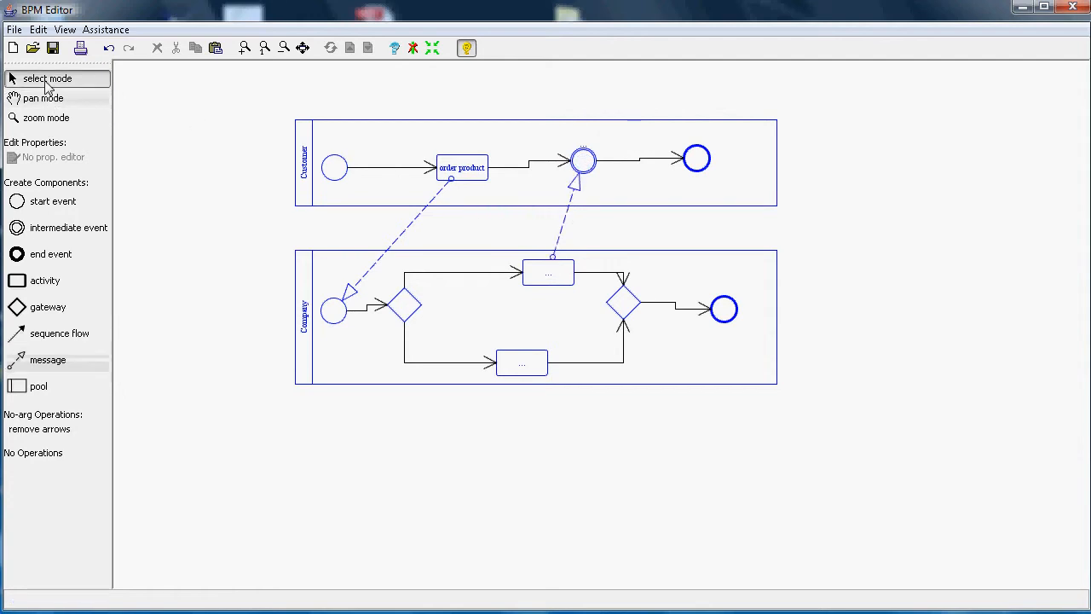
{"action": "left_click", "coordinate": [597, 166]}
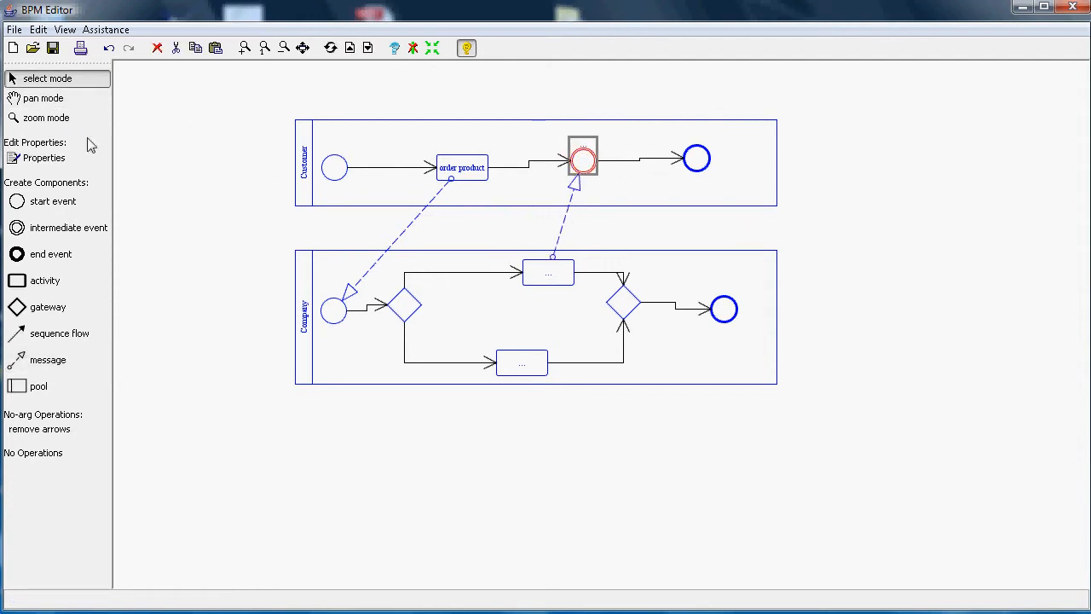
{"action": "left_click", "coordinate": [44, 158]}
{"action": "left_click", "coordinate": [543, 320]}
{"action": "left_click", "coordinate": [545, 366]}
{"action": "left_click", "coordinate": [500, 363]}
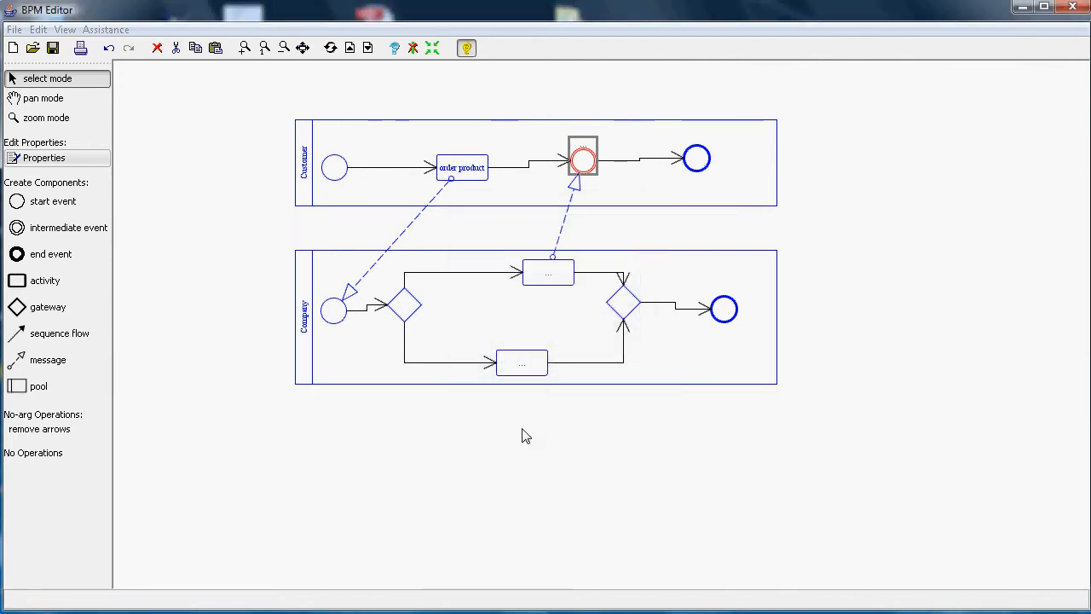
{"action": "left_click", "coordinate": [542, 440]}
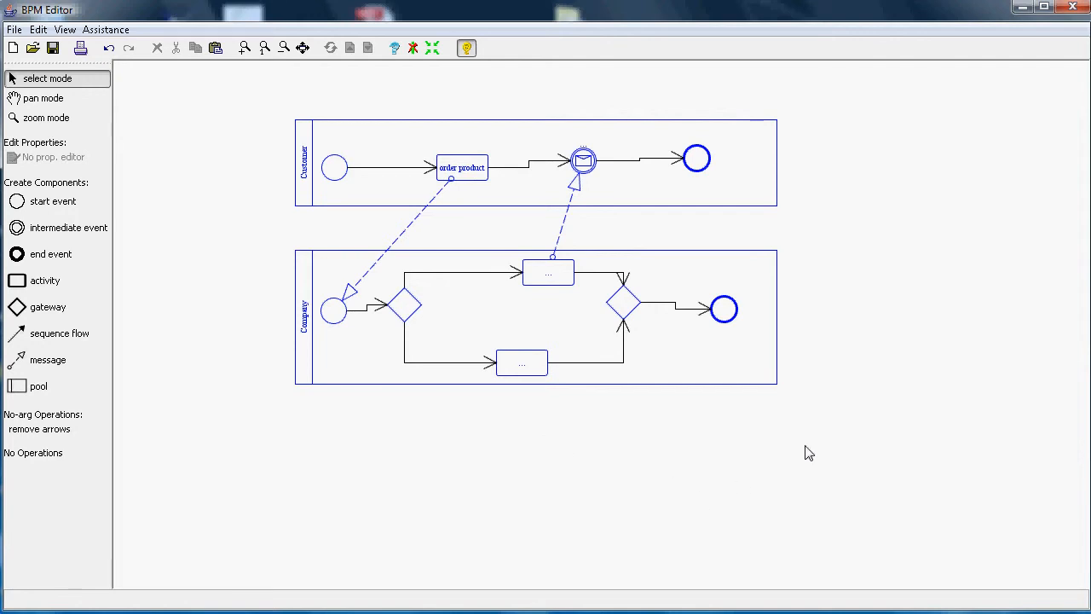
- Select the entire diagram with both pools and delete it
{"action": "left_click_drag", "start_coordinate": [846, 428], "coordinate": [192, 136]}
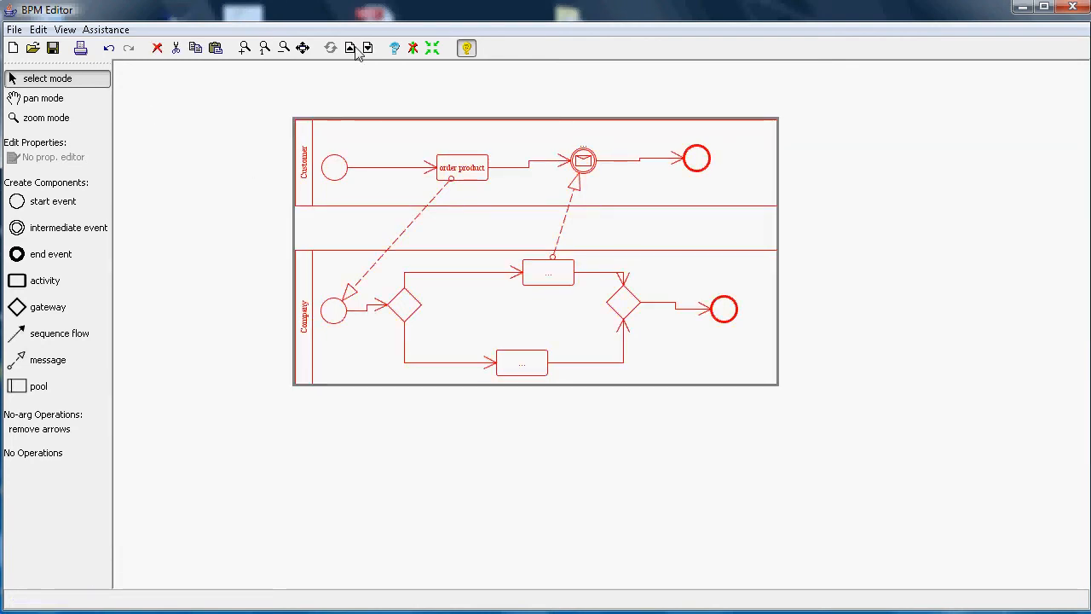
{"action": "key", "text": "Delete"}
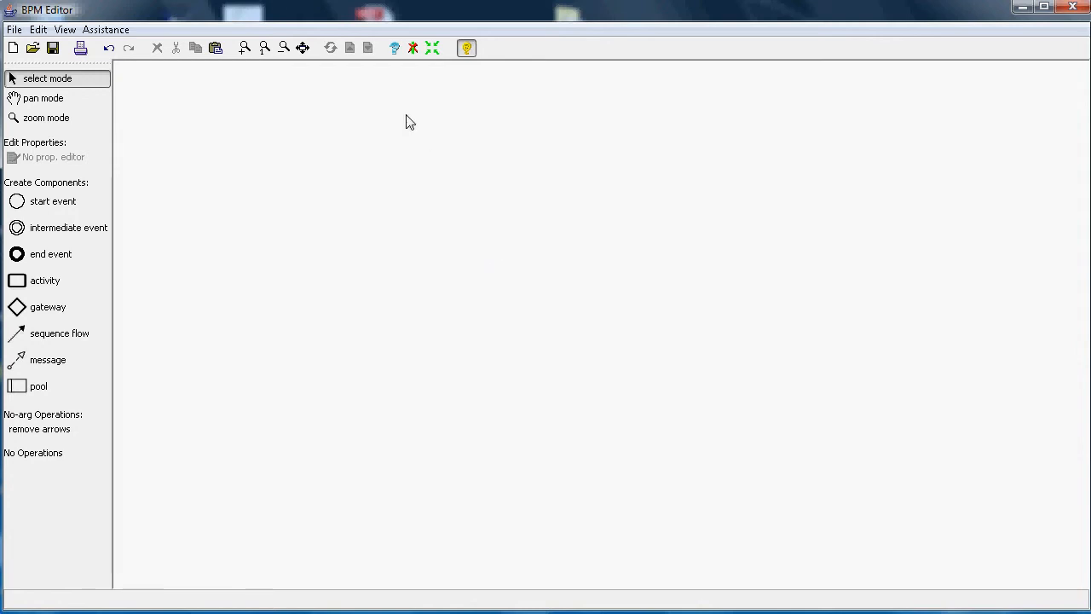
- Open Content Assist on the empty canvas and preview the proposed one-pool models with 4 and 5 elements
{"action": "left_click", "coordinate": [395, 48]}
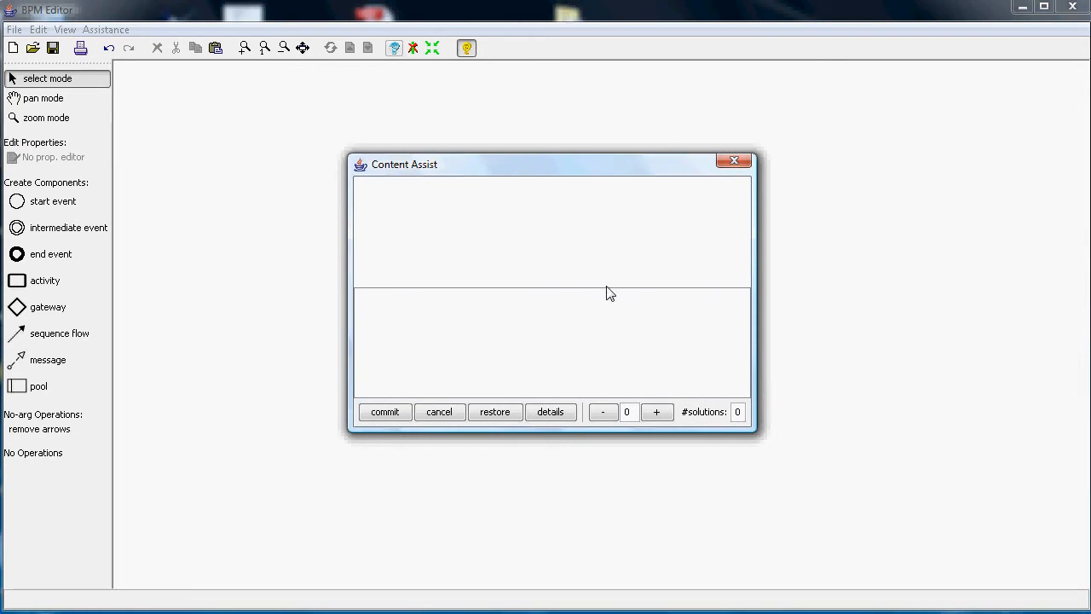
{"action": "left_click", "coordinate": [655, 414]}
{"action": "left_click", "coordinate": [657, 414]}
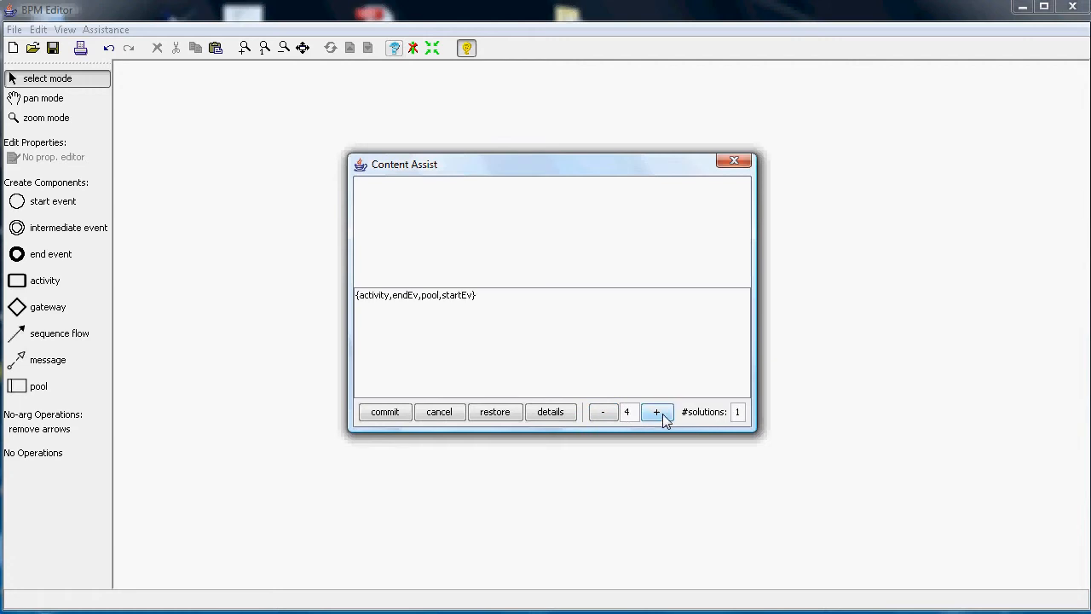
{"action": "left_click", "coordinate": [445, 295]}
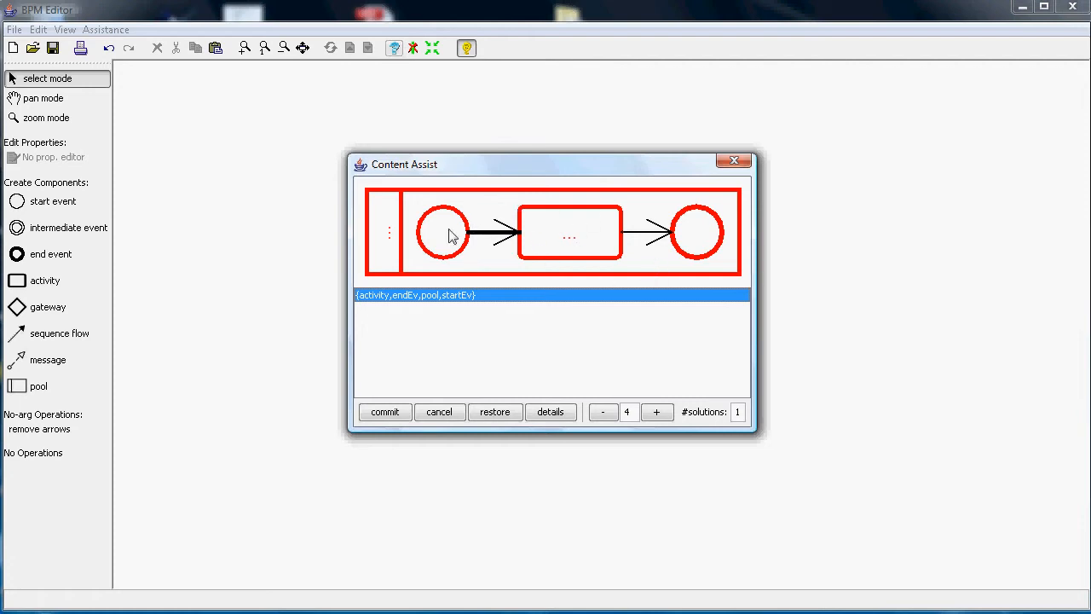
{"action": "left_click", "coordinate": [657, 413]}
{"action": "left_click", "coordinate": [495, 314]}
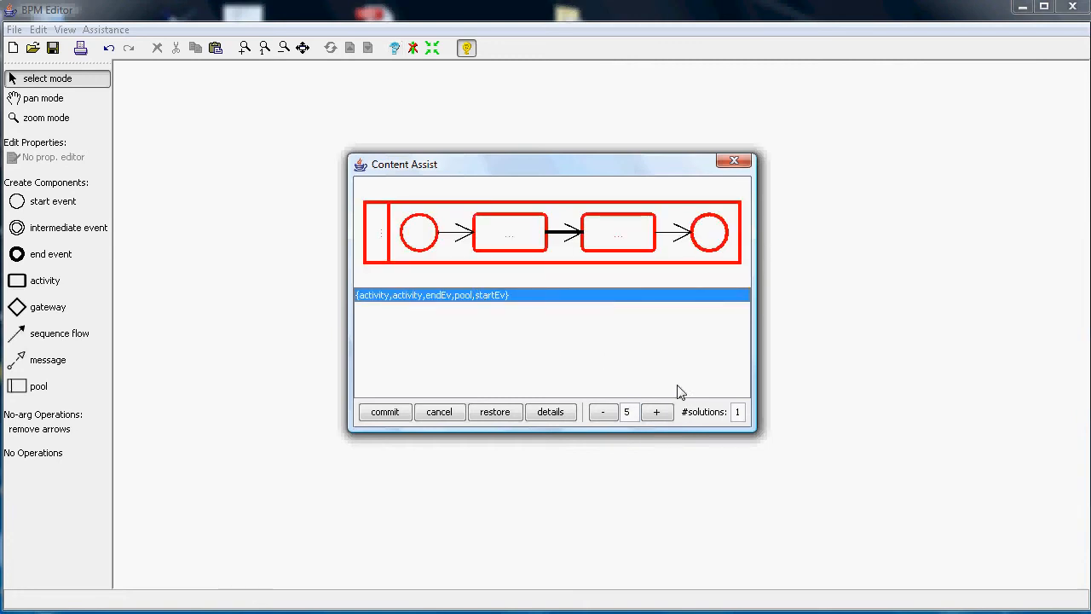
- Preview both proposed models with 7 elements and the two-pool proposal with 8 elements
{"action": "left_click", "coordinate": [656, 413]}
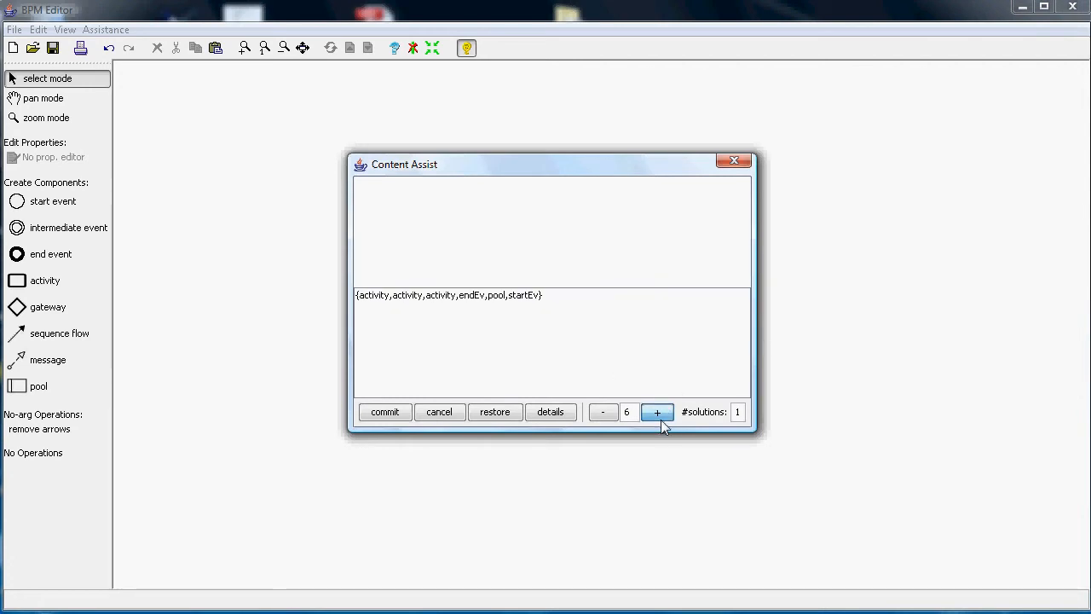
{"action": "left_click", "coordinate": [657, 413]}
{"action": "left_click", "coordinate": [552, 298]}
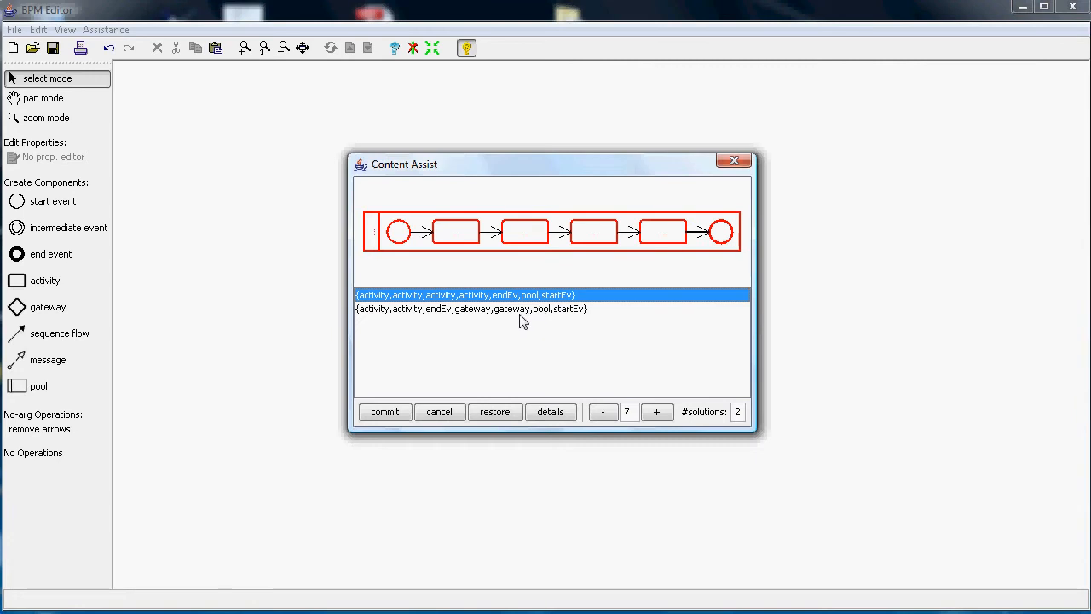
{"action": "left_click", "coordinate": [522, 311]}
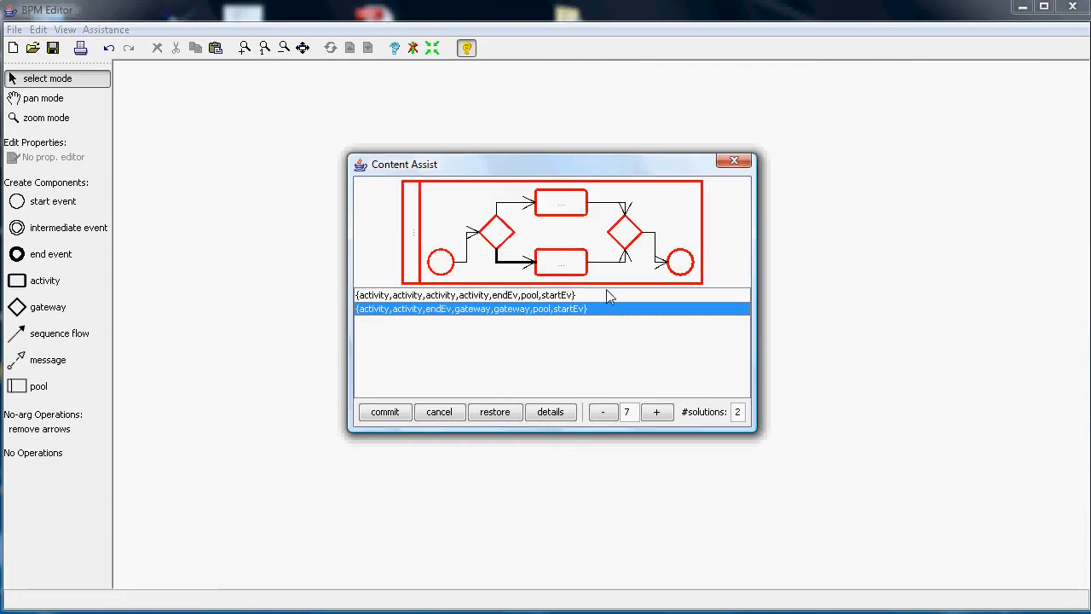
{"action": "left_click", "coordinate": [657, 412]}
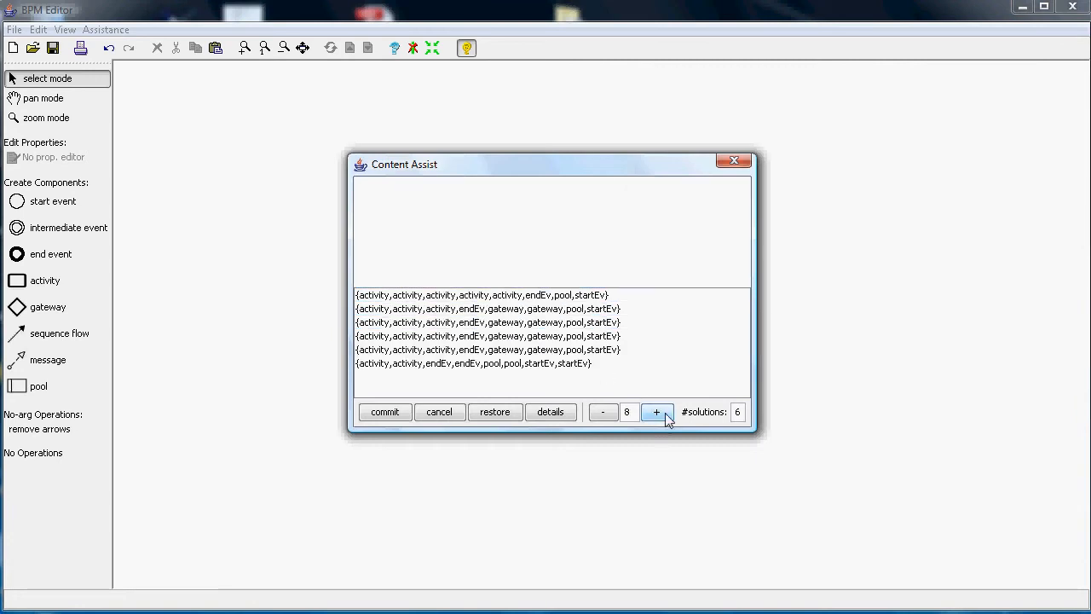
{"action": "left_click", "coordinate": [453, 367]}
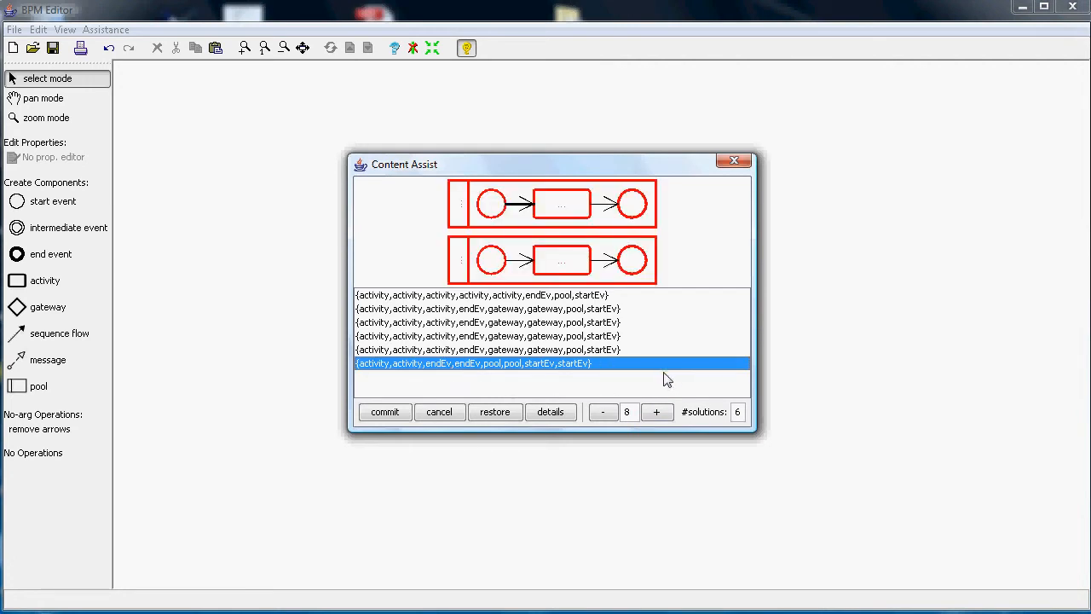
- Generate 10-element proposals and commit the one with a leading activity and two gateway branches of two activities each
{"action": "left_click", "coordinate": [658, 411]}
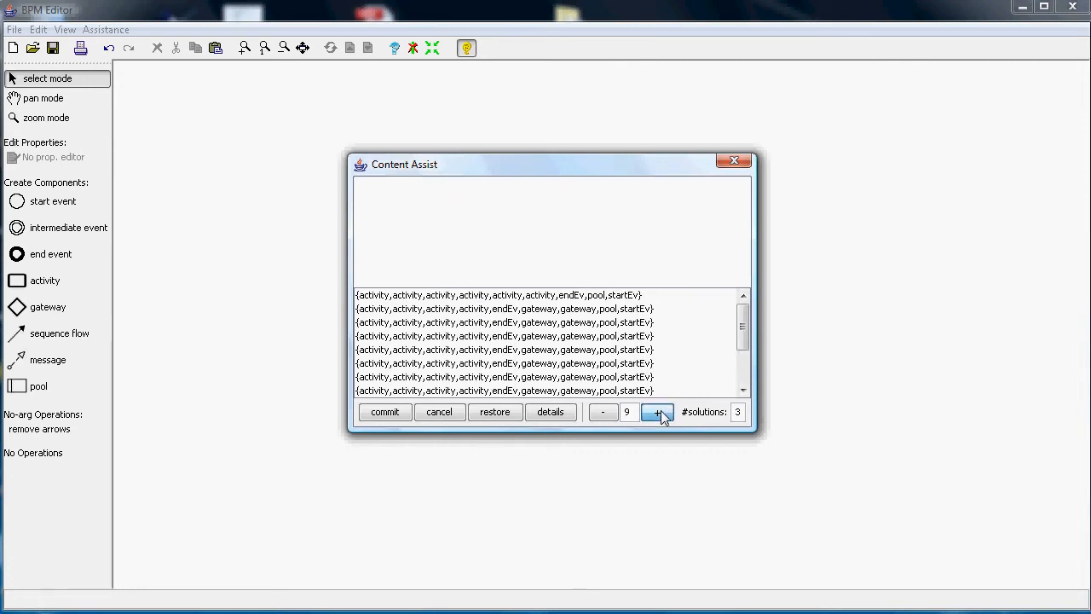
{"action": "left_click", "coordinate": [658, 414]}
{"action": "left_click_drag", "start_coordinate": [741, 323], "coordinate": [744, 364]}
{"action": "left_click", "coordinate": [590, 336]}
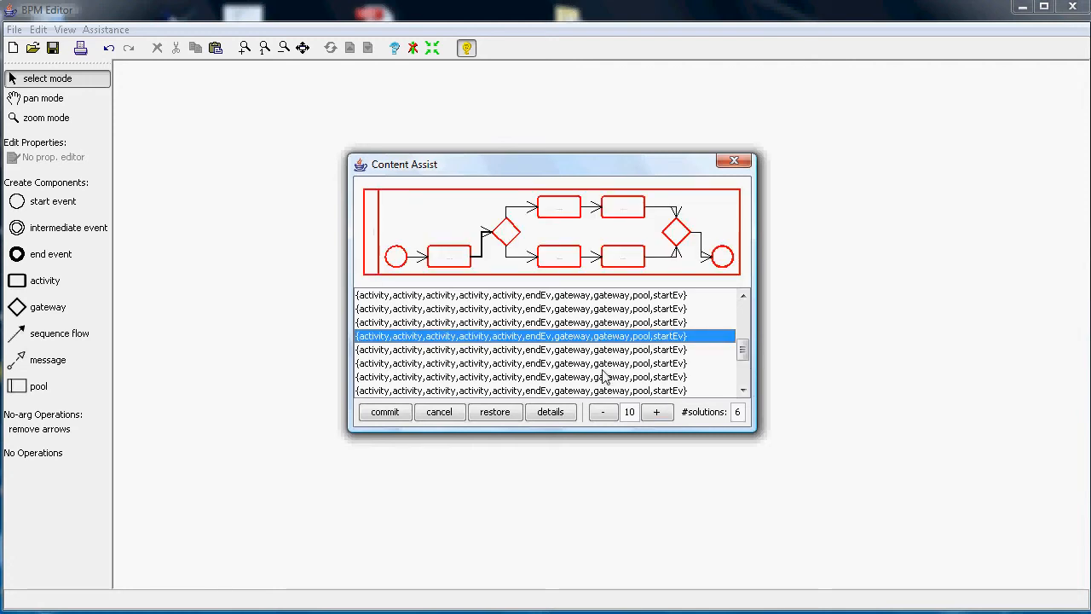
{"action": "left_click", "coordinate": [391, 417]}
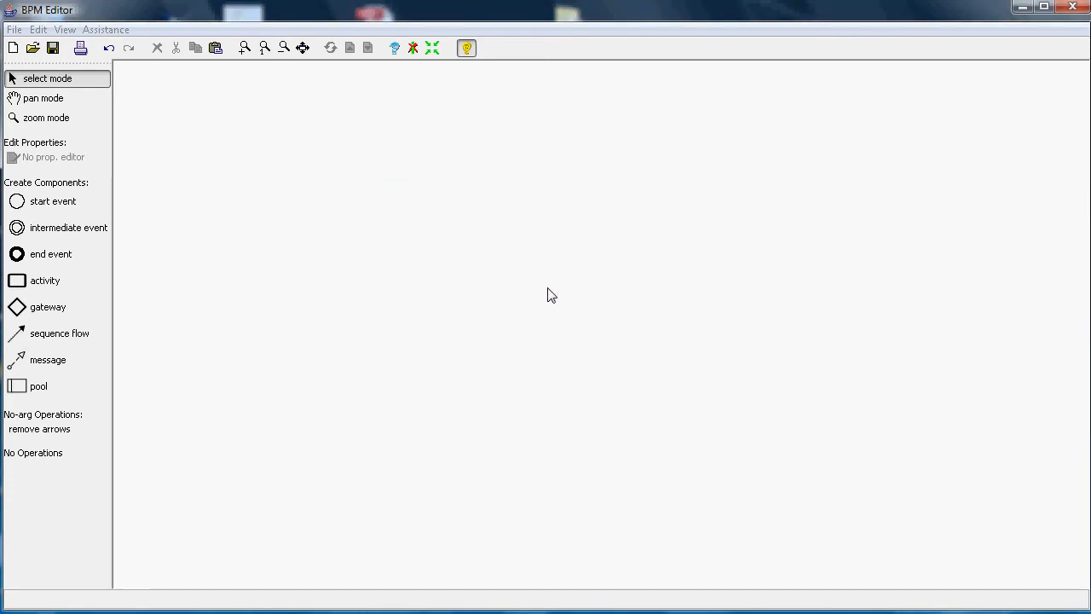
{"action": "left_click", "coordinate": [302, 48]}
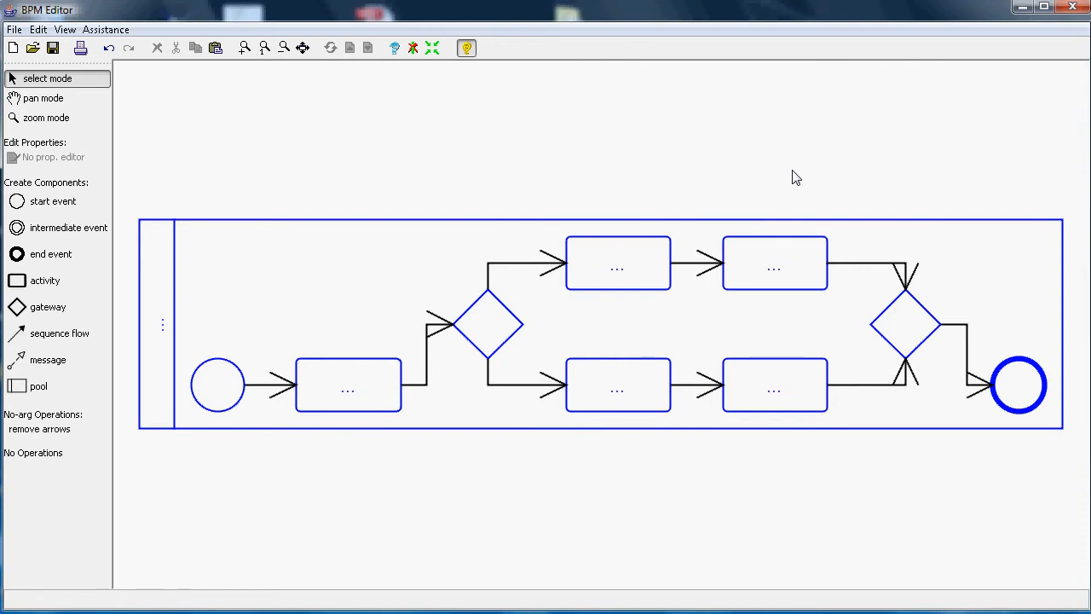
- Delete the joining gateway with its sequence flows and complete the model with the one-element Content Assist proposal {gateway}
{"action": "left_click_drag", "start_coordinate": [791, 177], "coordinate": [1013, 534]}
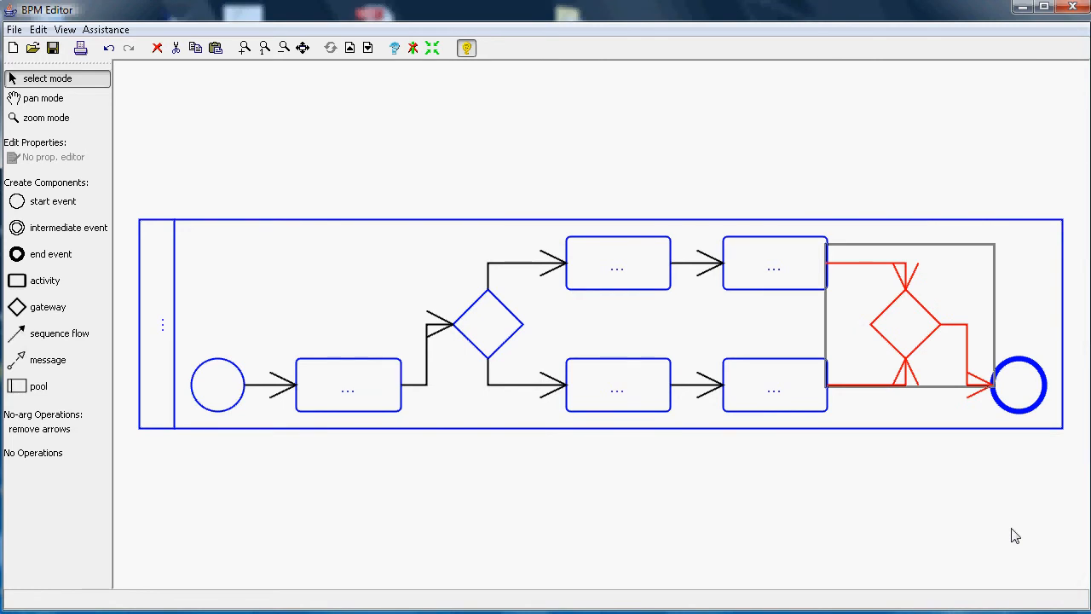
{"action": "key", "text": "Delete"}
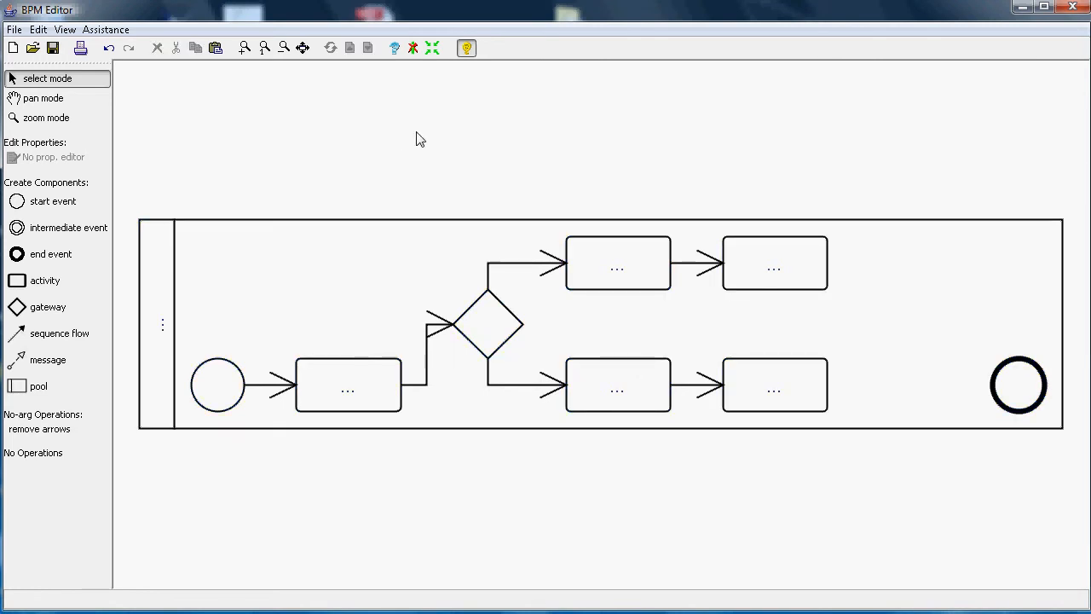
{"action": "left_click", "coordinate": [394, 48]}
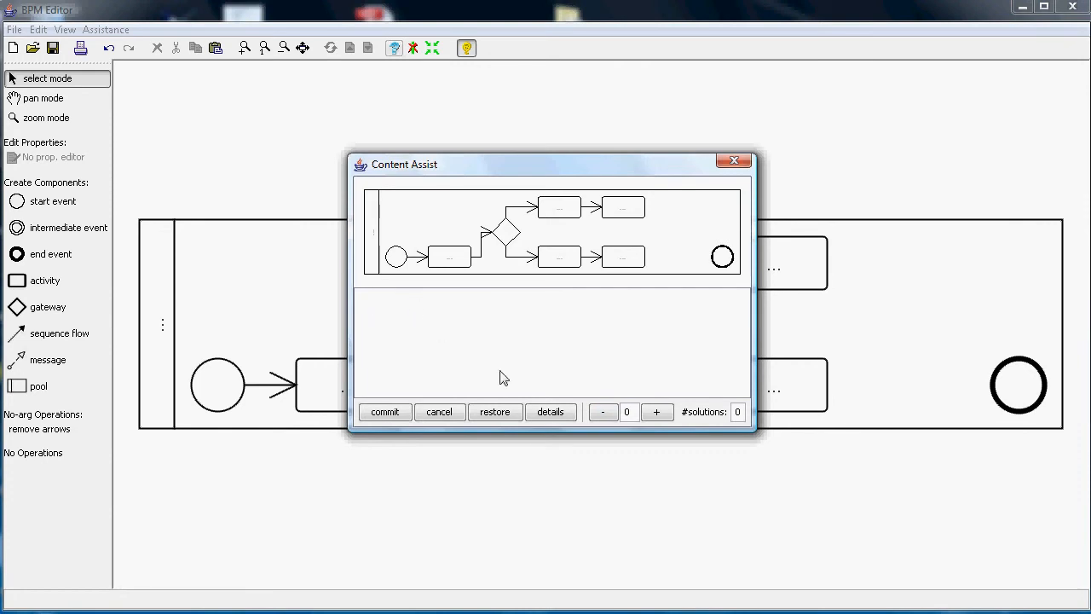
{"action": "left_click", "coordinate": [656, 413]}
{"action": "left_click", "coordinate": [396, 297]}
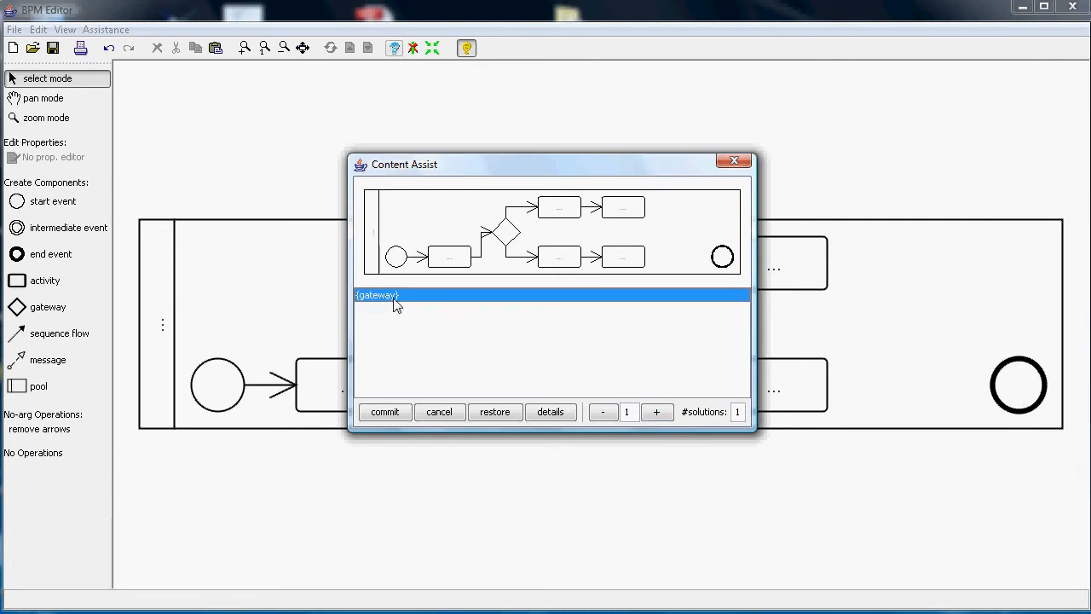
{"action": "left_click", "coordinate": [379, 413]}
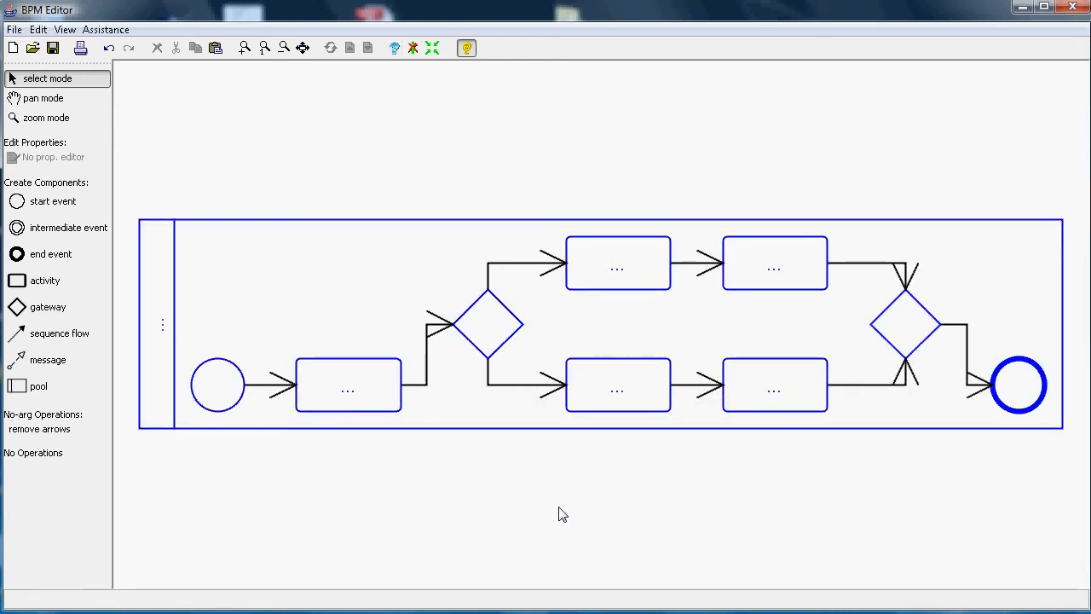
- Delete the sequence flow between the two upper-branch activities and reconnect them with the Content Assist proposal "{} with gluing"
{"action": "left_click", "coordinate": [704, 265]}
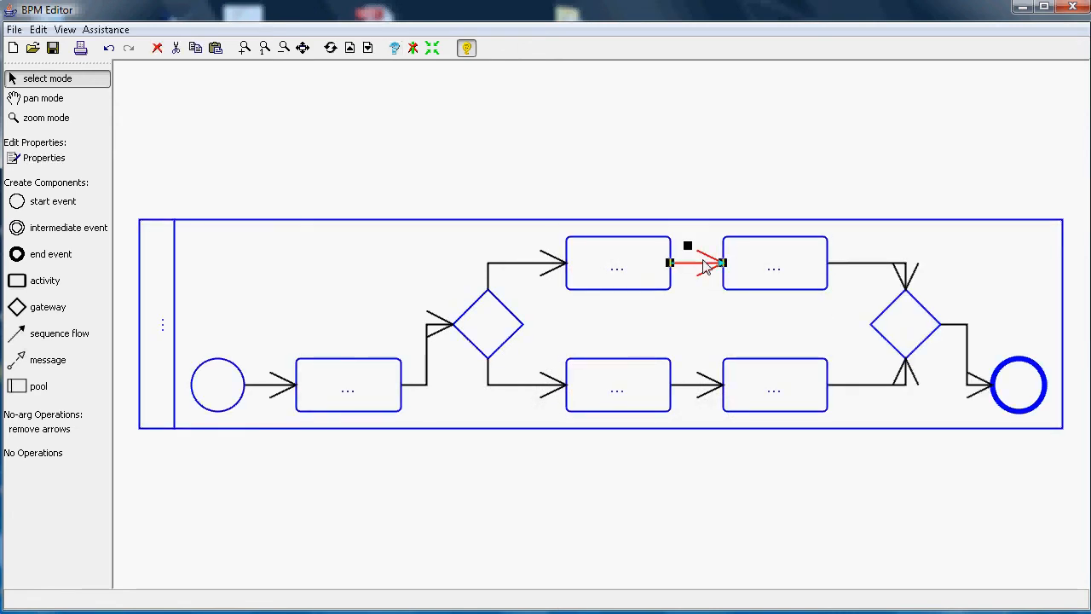
{"action": "key", "text": "Delete"}
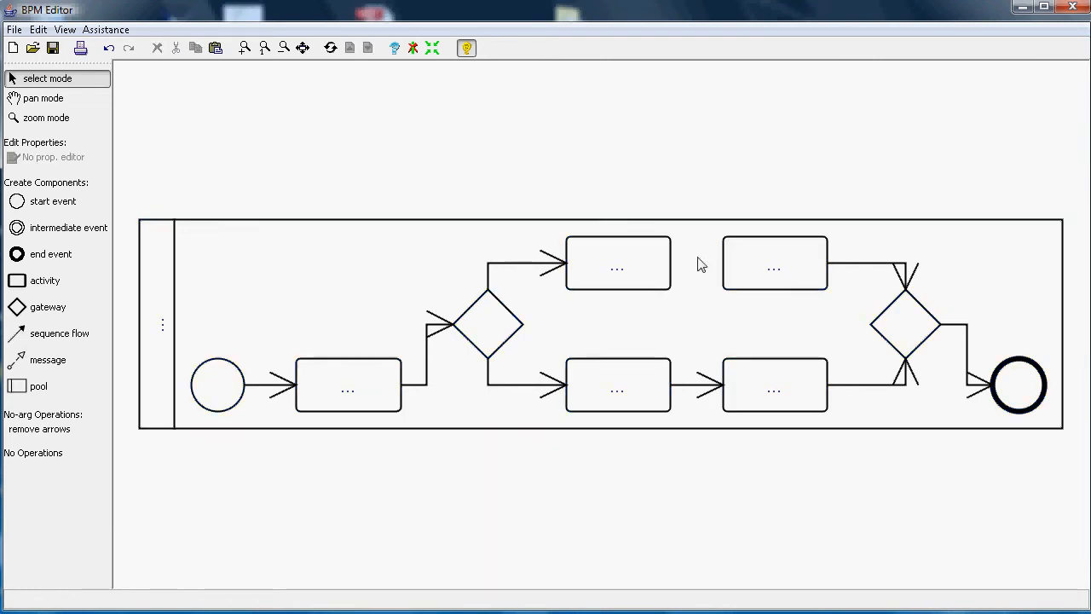
{"action": "left_click", "coordinate": [393, 47]}
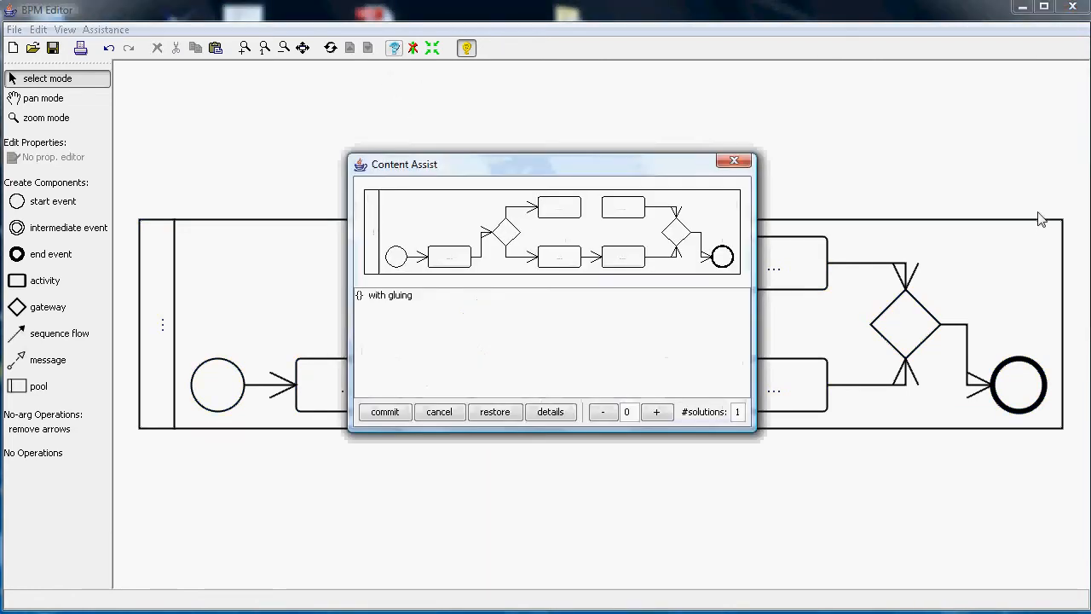
{"action": "left_click", "coordinate": [402, 304]}
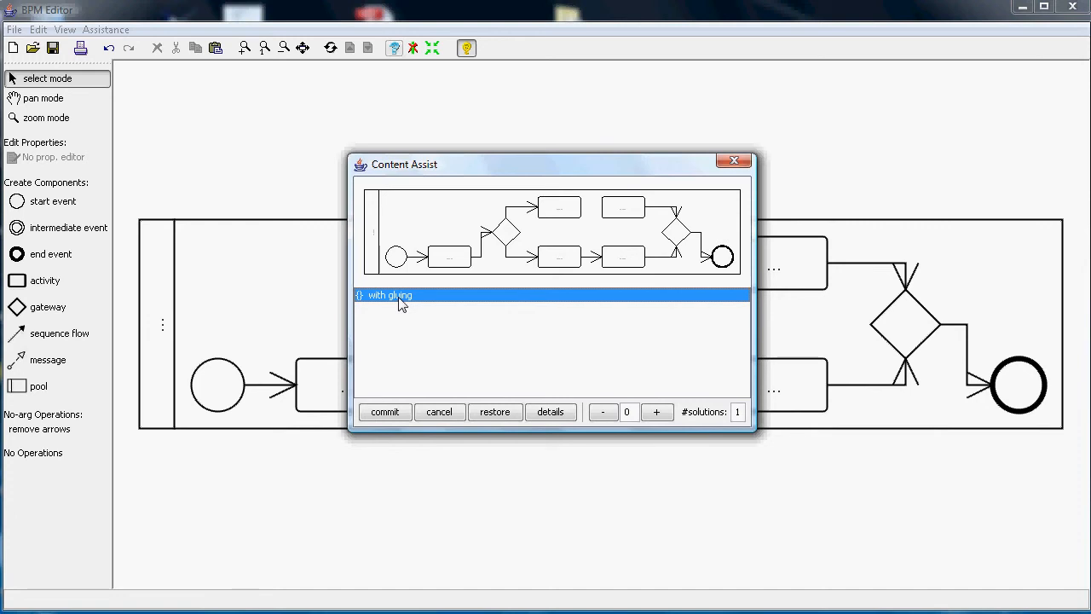
{"action": "left_click", "coordinate": [385, 412]}
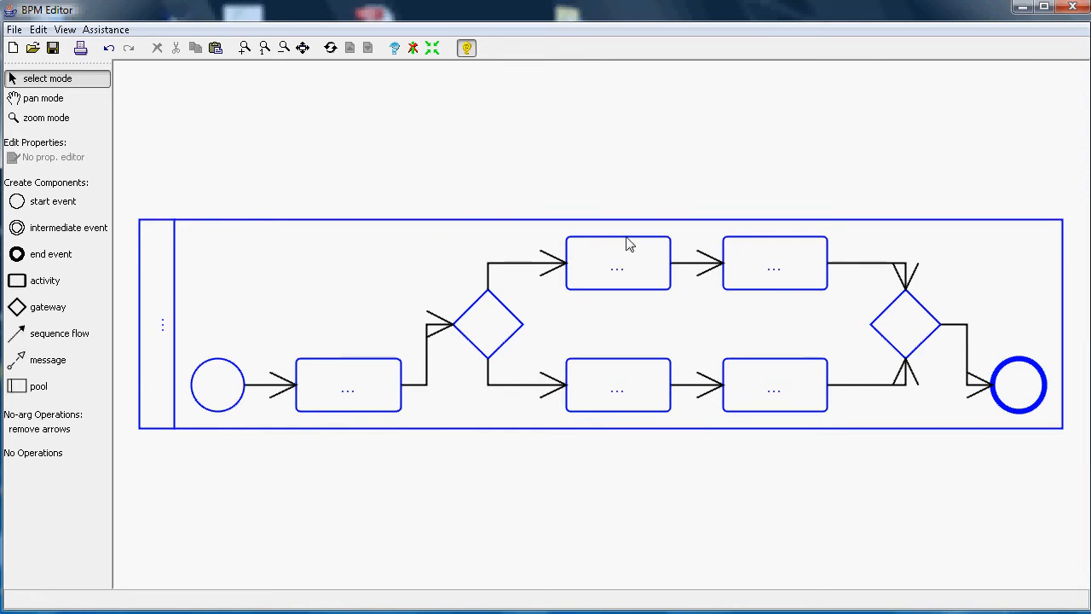
- Replace the sequence flow between the two upper-branch activities with the four-element Content Assist proposal {activity,activity,gateway,gateway}
{"action": "left_click", "coordinate": [702, 264]}
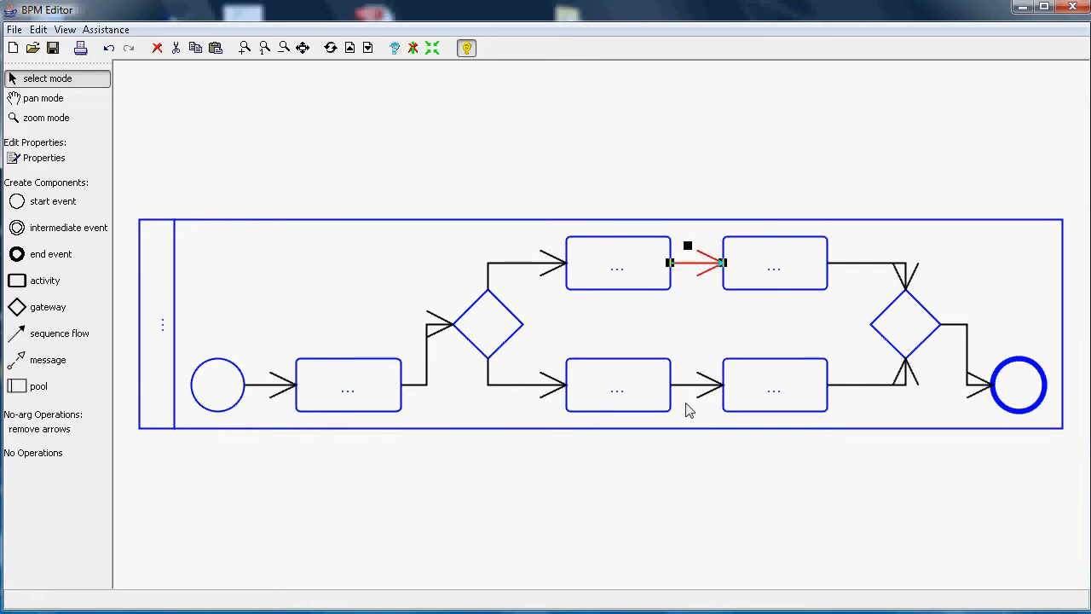
{"action": "key", "text": "Delete"}
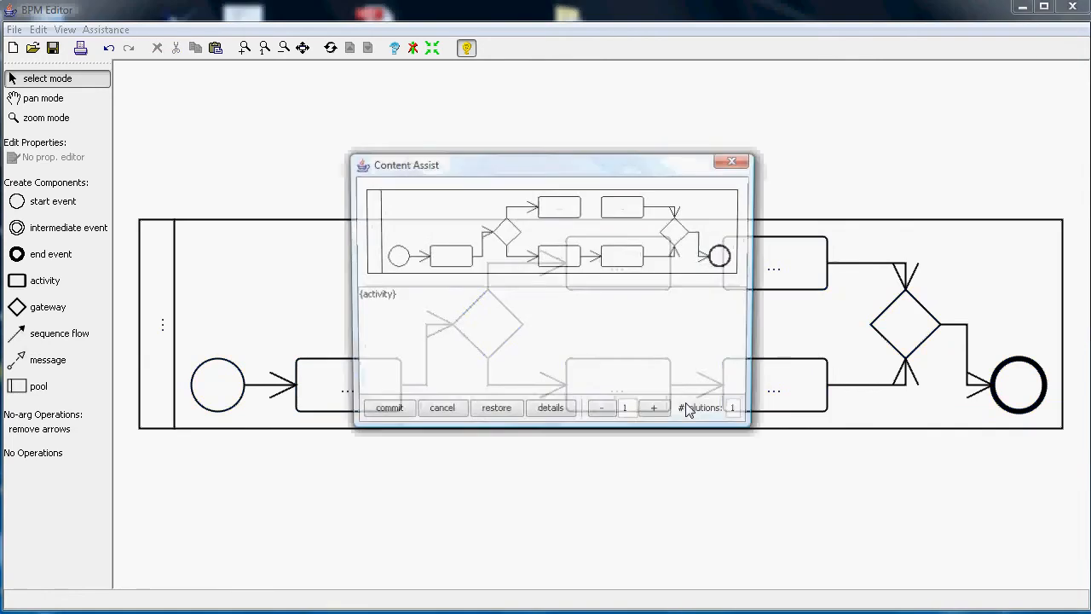
{"action": "left_click", "coordinate": [376, 298]}
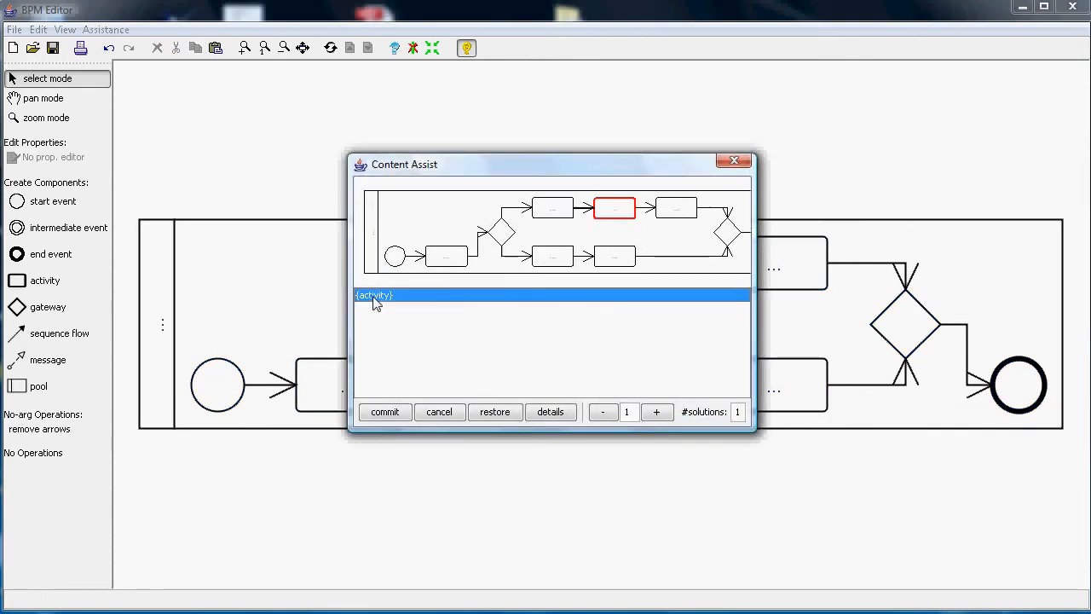
{"action": "left_click", "coordinate": [656, 413]}
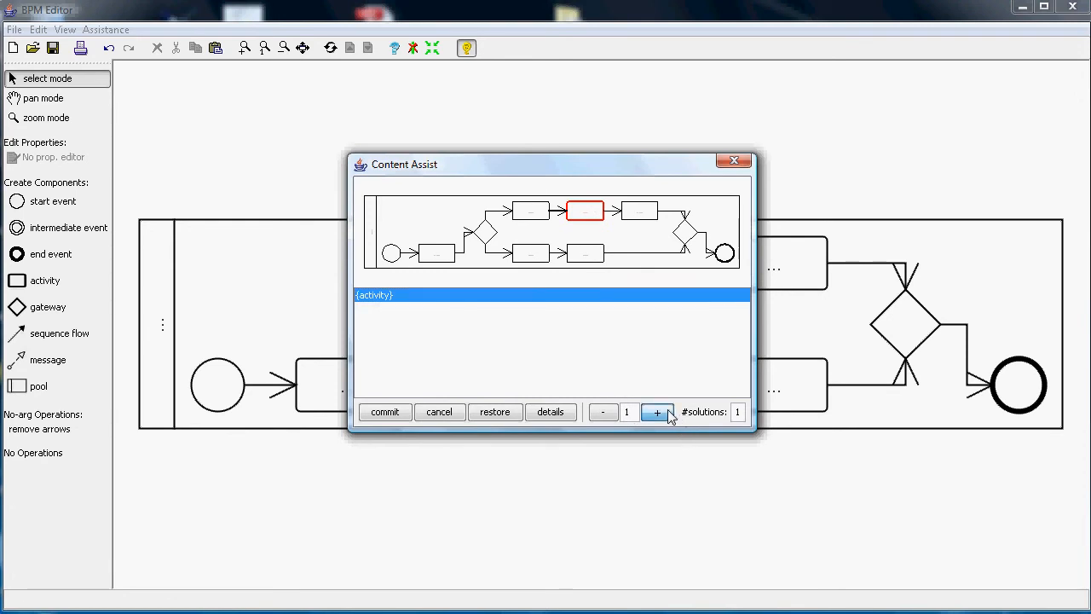
{"action": "left_click", "coordinate": [657, 413]}
{"action": "left_click", "coordinate": [656, 412]}
{"action": "left_click", "coordinate": [458, 310]}
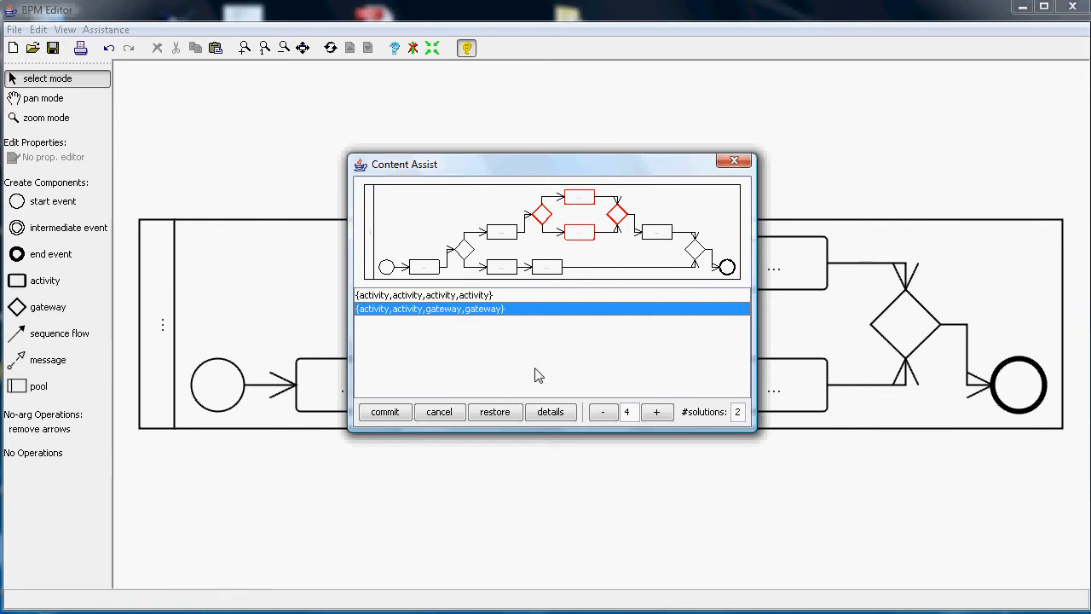
{"action": "left_click", "coordinate": [387, 413]}
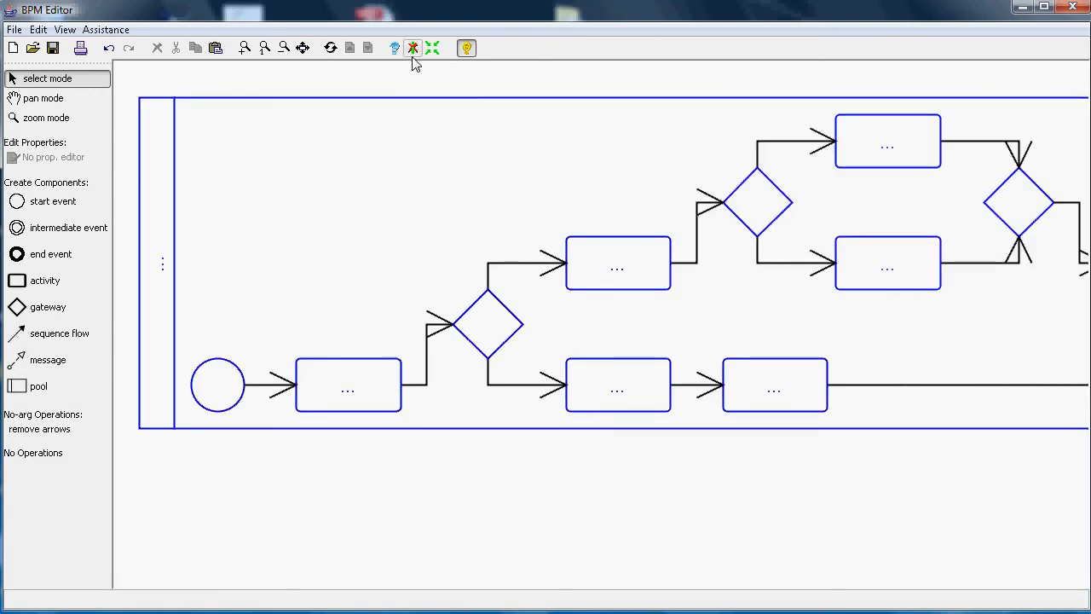
{"action": "left_click", "coordinate": [301, 49]}
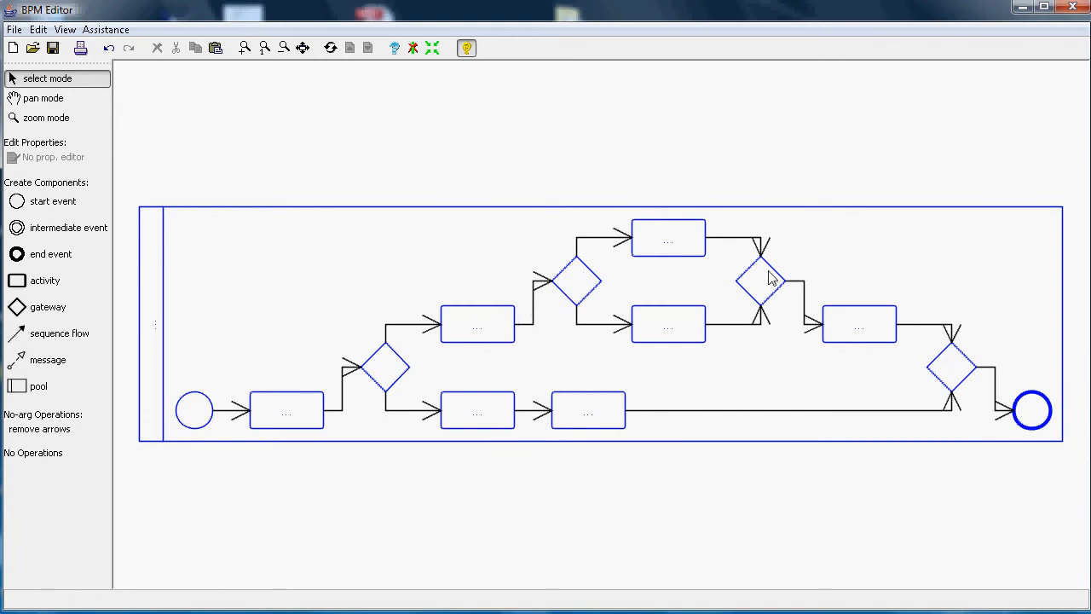
- Remove the two inner gateways and the topmost activity between them together, using the assisted deletion that reconnects the flow
{"action": "left_click", "coordinate": [583, 283]}
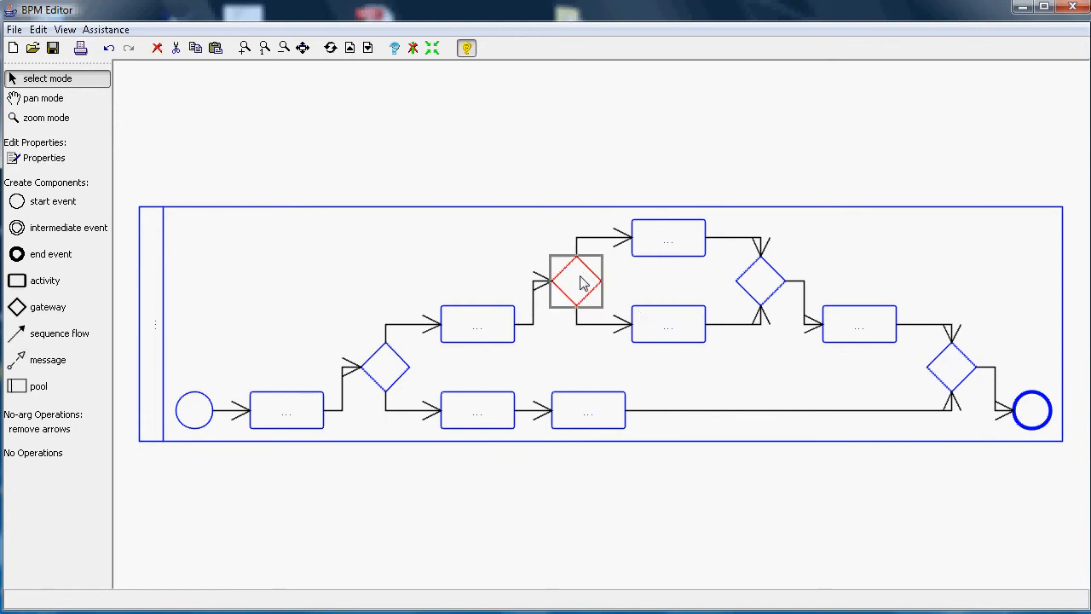
{"action": "left_click", "coordinate": [673, 239], "text": "shift"}
{"action": "left_click", "coordinate": [767, 295], "text": "shift"}
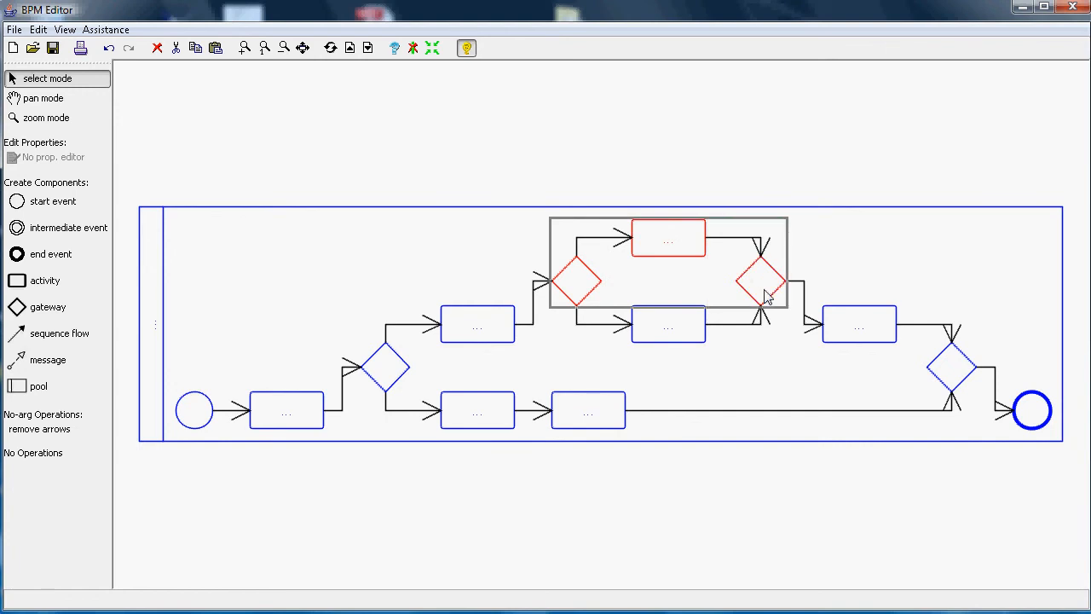
{"action": "left_click", "coordinate": [413, 49]}
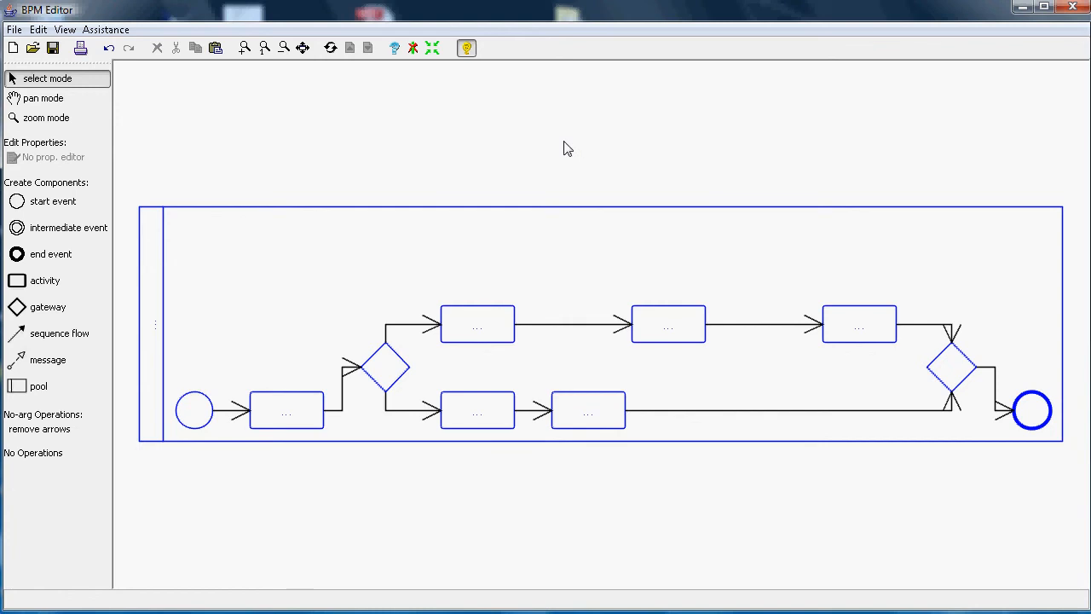
- Move the second activity of the lower branch to the right, closer to the joining gateway
{"action": "left_click", "coordinate": [583, 409]}
{"action": "left_click_drag", "start_coordinate": [579, 402], "coordinate": [745, 406]}
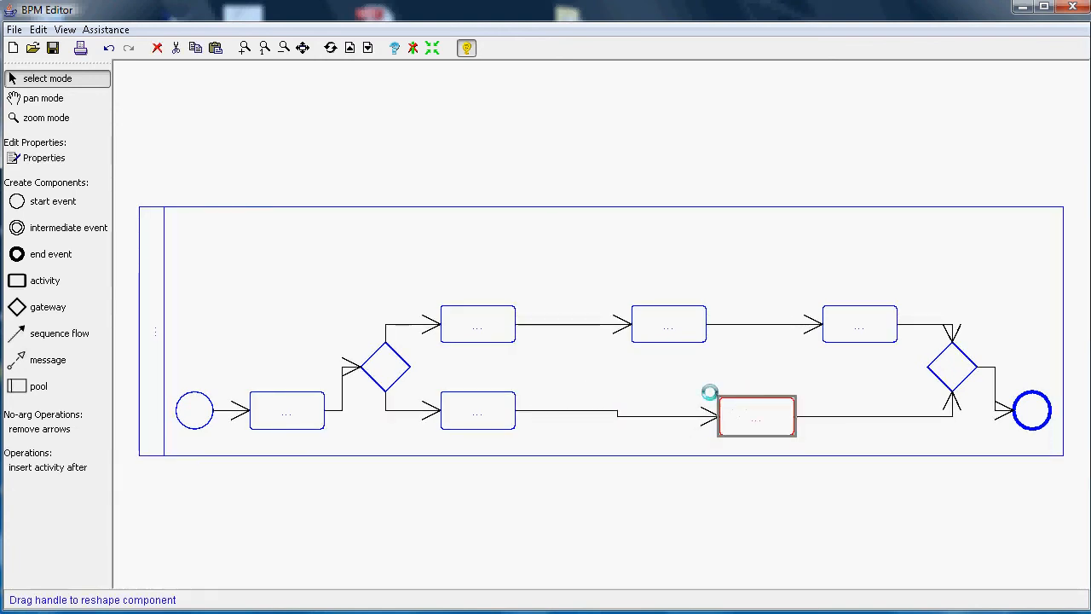
- Delete the sequence flows between the first and second activities of both branches and reconnect them with the Content Assist proposal {gateway,gateway}
{"action": "left_click", "coordinate": [558, 324]}
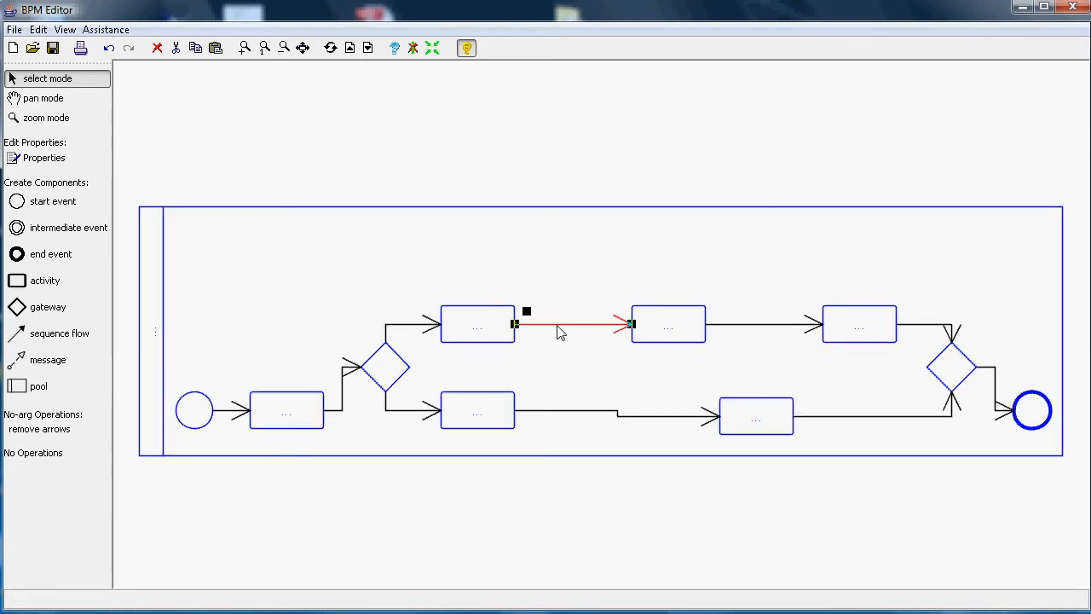
{"action": "left_click", "coordinate": [568, 414], "text": "ctrl"}
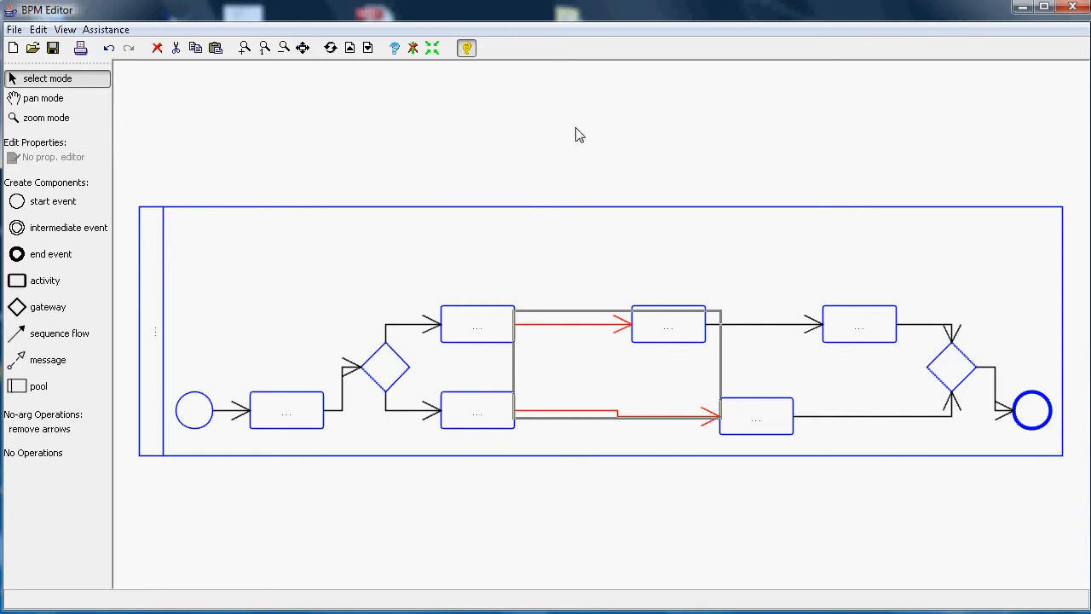
{"action": "key", "text": "Delete"}
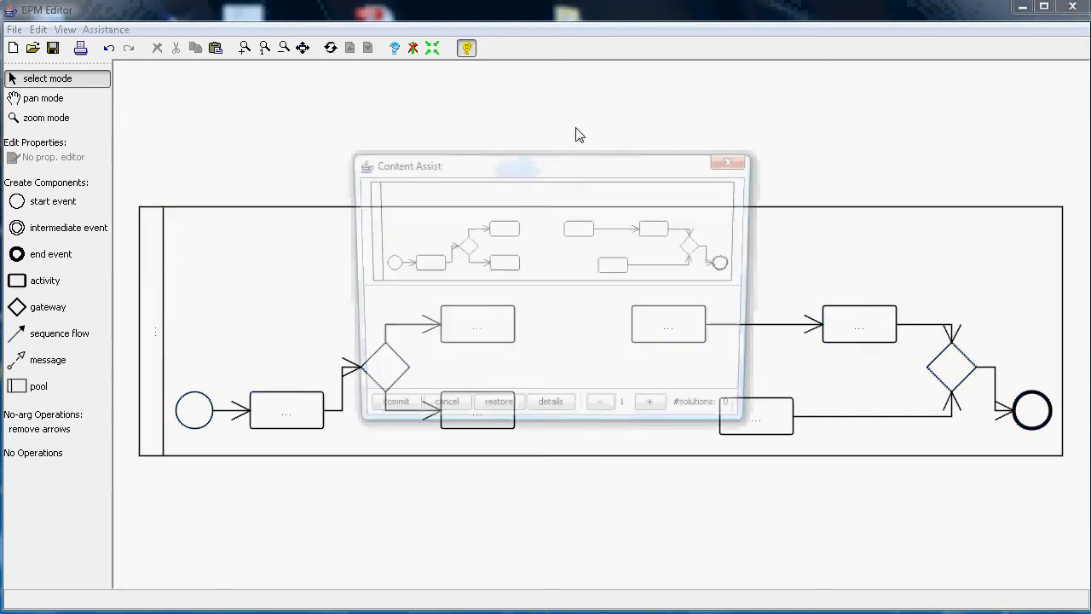
{"action": "left_click", "coordinate": [658, 412]}
{"action": "left_click", "coordinate": [414, 313]}
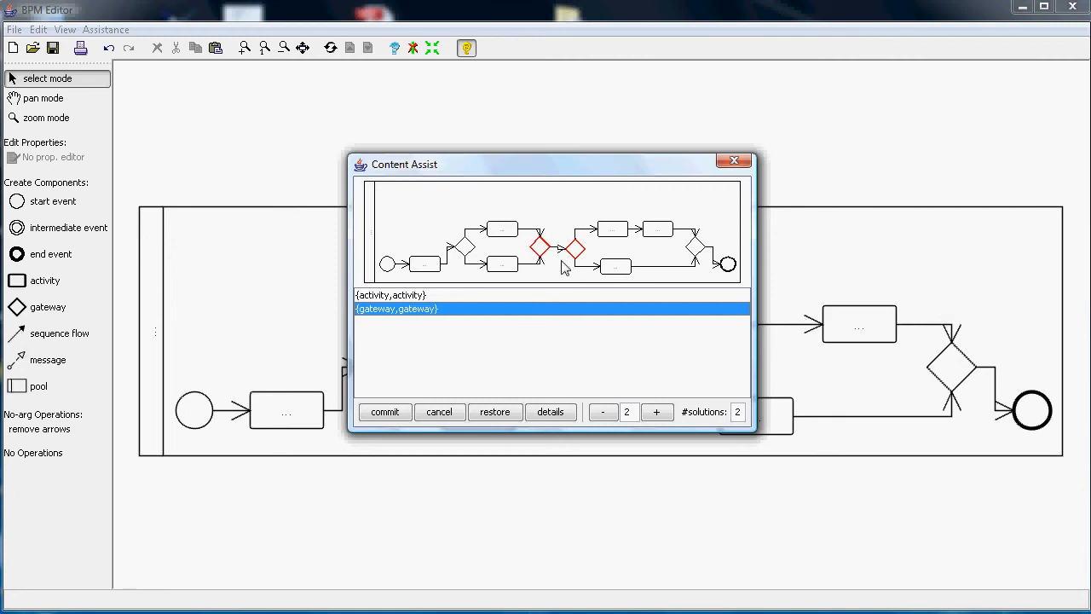
{"action": "left_click", "coordinate": [385, 412]}
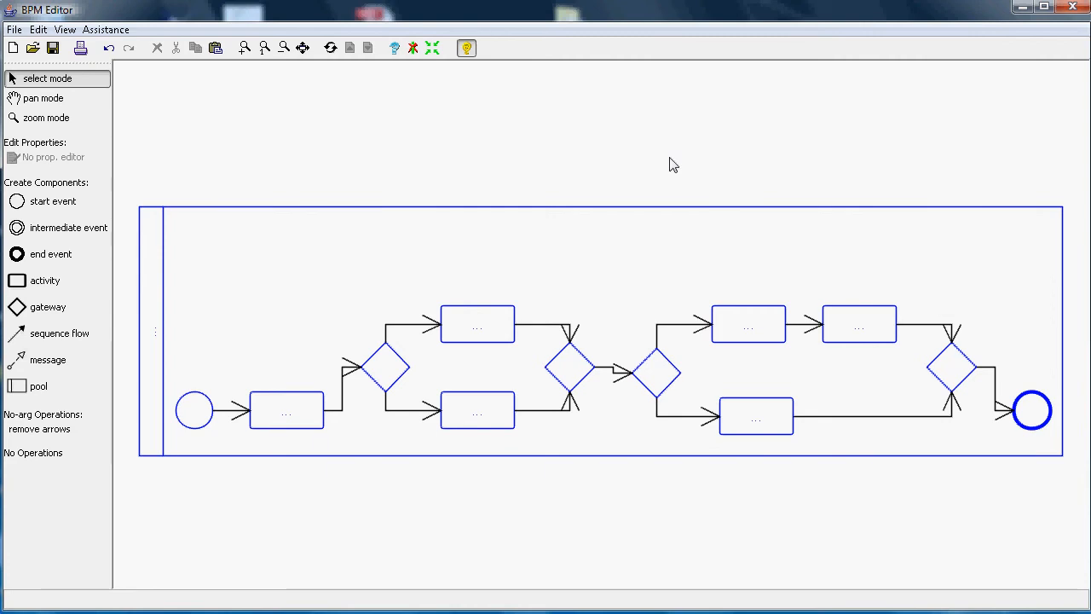
- Preview the first two {activity} Content Assist proposals for the splitting gateway in the middle, without committing any
{"action": "left_click", "coordinate": [658, 375]}
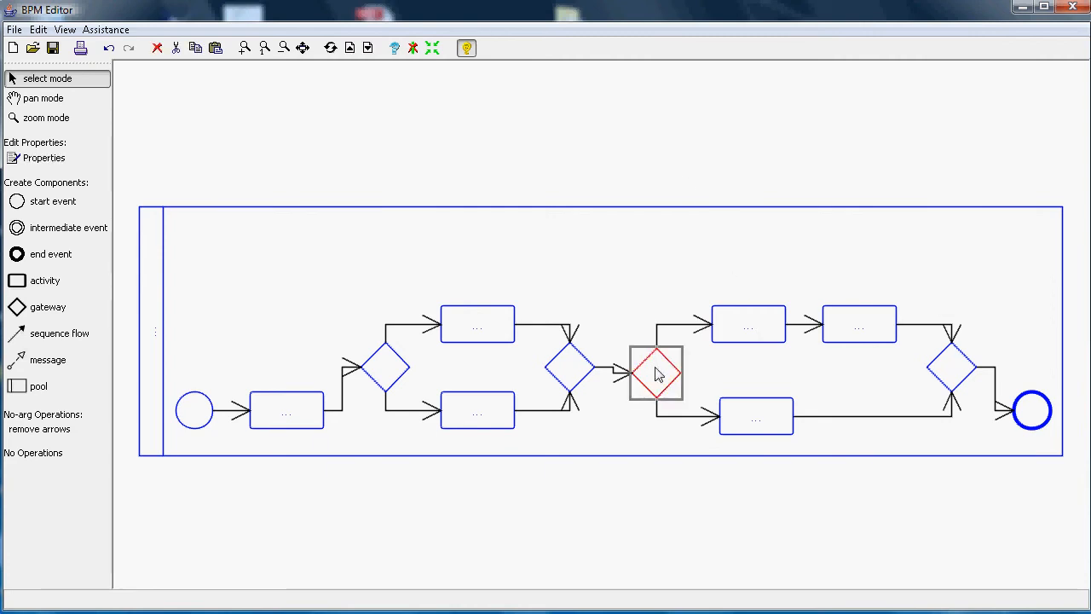
{"action": "left_click", "coordinate": [394, 48]}
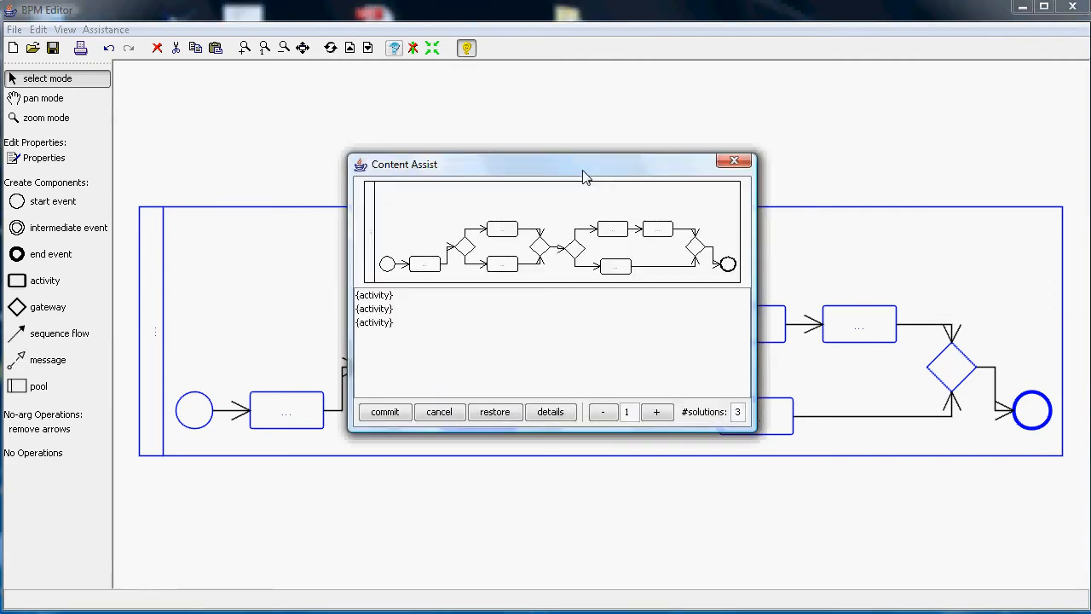
{"action": "left_click", "coordinate": [382, 297]}
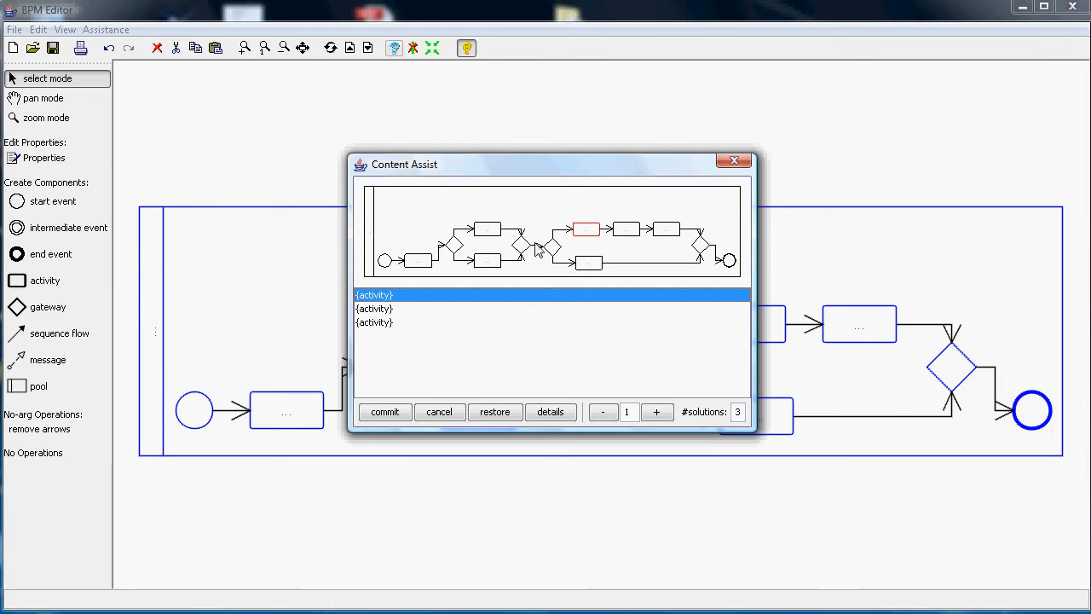
{"action": "left_click", "coordinate": [370, 314]}
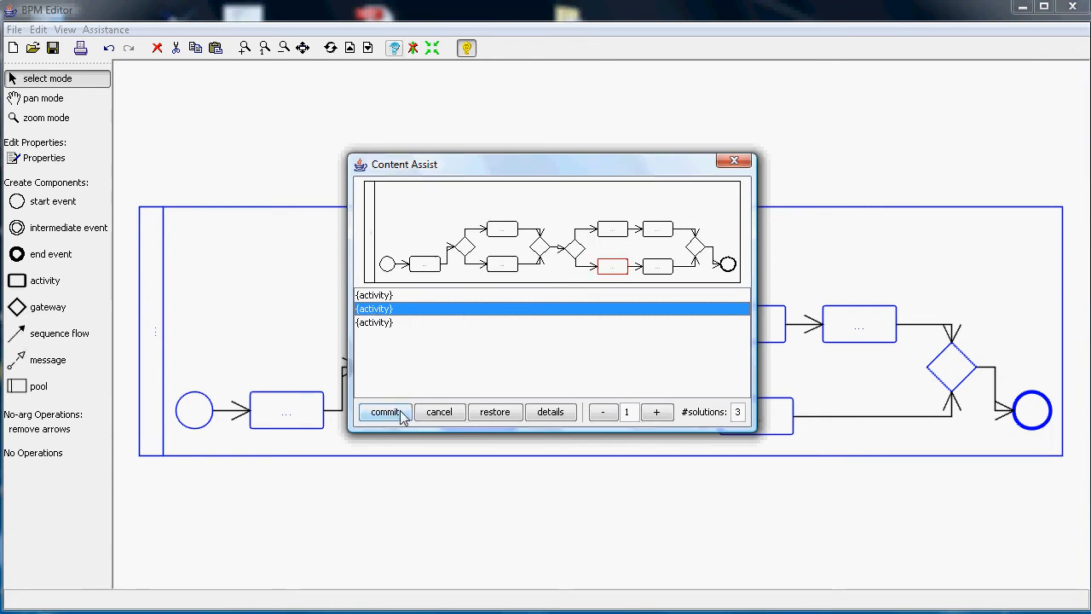
{"action": "left_click", "coordinate": [437, 413]}
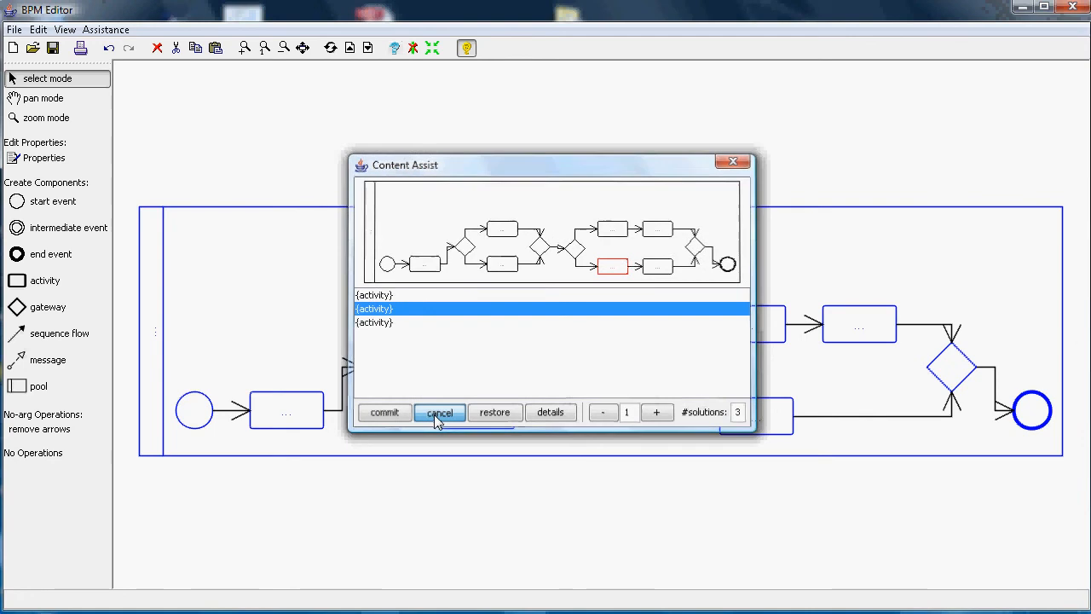
{"action": "left_click", "coordinate": [501, 513]}
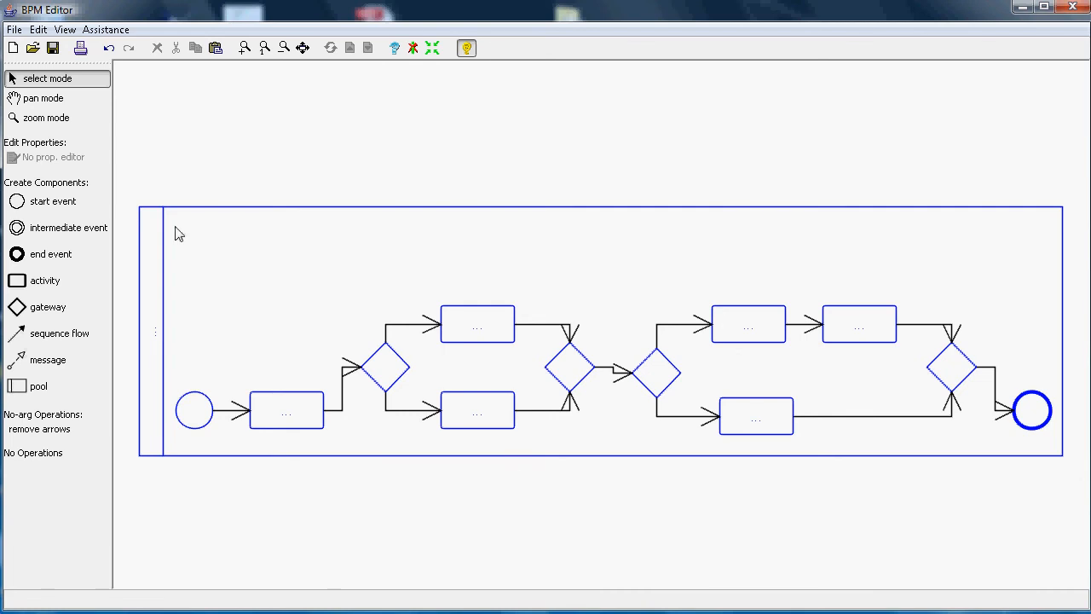
- Delete the entire diagram and draw a new wide pool on the empty canvas
{"action": "left_click_drag", "start_coordinate": [123, 188], "coordinate": [1089, 588]}
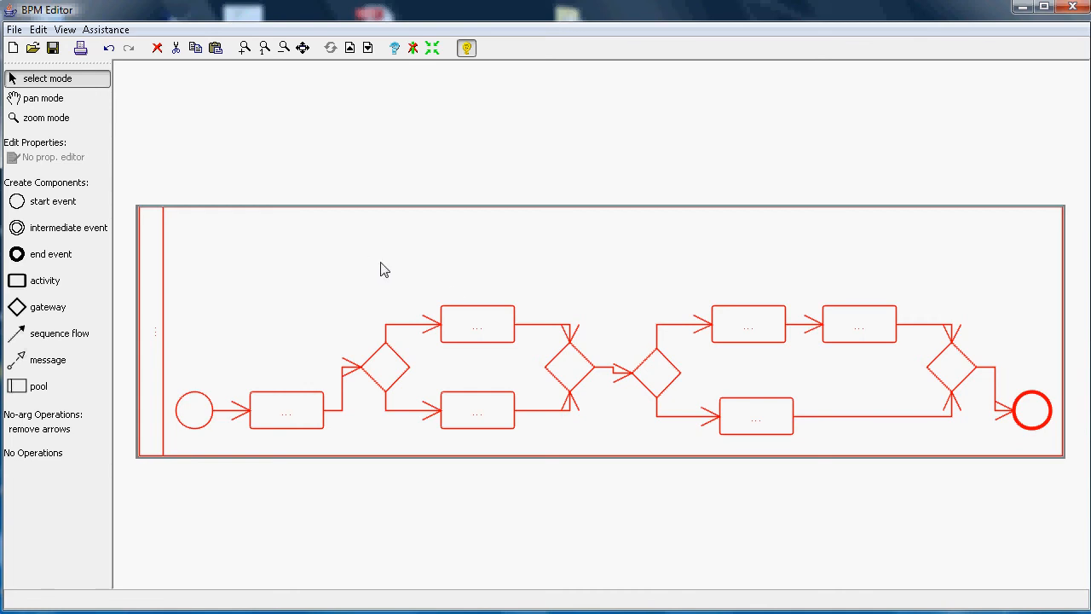
{"action": "key", "text": "Delete"}
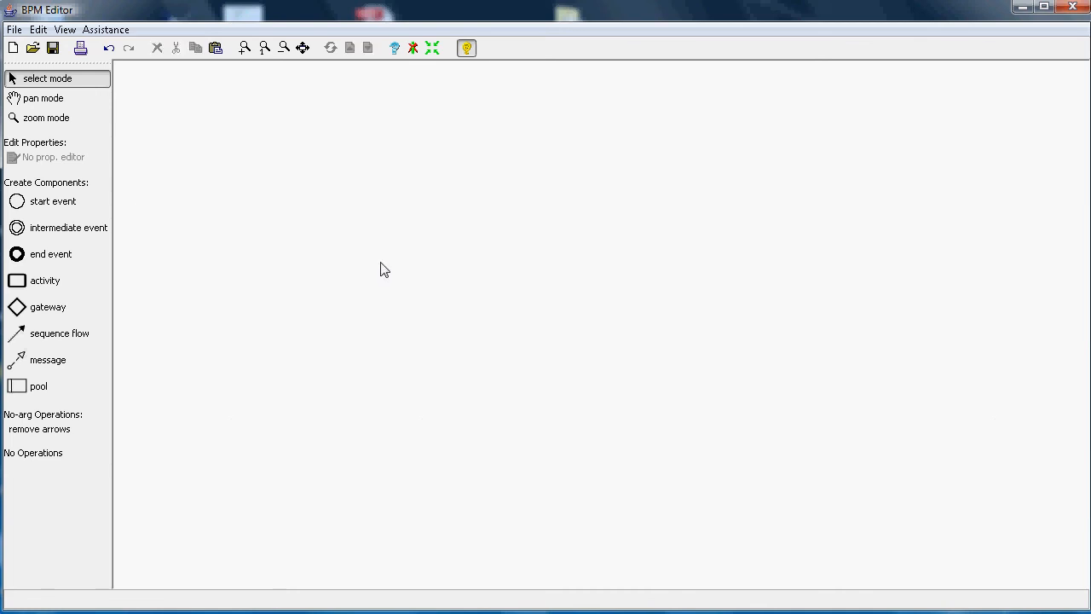
{"action": "left_click", "coordinate": [65, 385]}
{"action": "left_click", "coordinate": [236, 168]}
{"action": "left_click", "coordinate": [967, 415]}
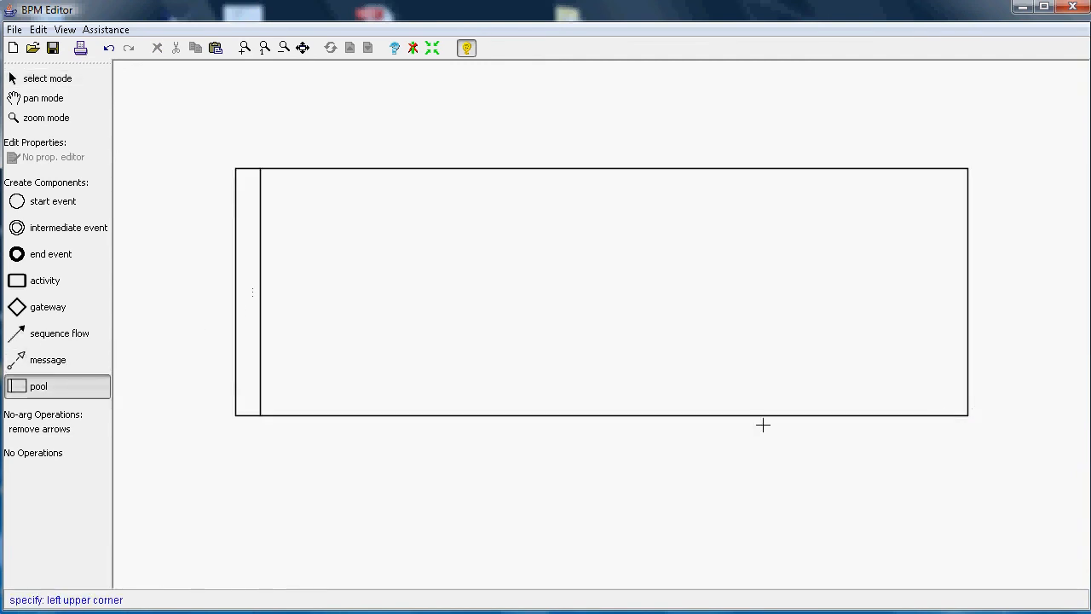
- Place a start event, two activities and an end event in a row in the pool, and have them connected automatically
{"action": "left_click", "coordinate": [53, 202]}
{"action": "left_click", "coordinate": [325, 286]}
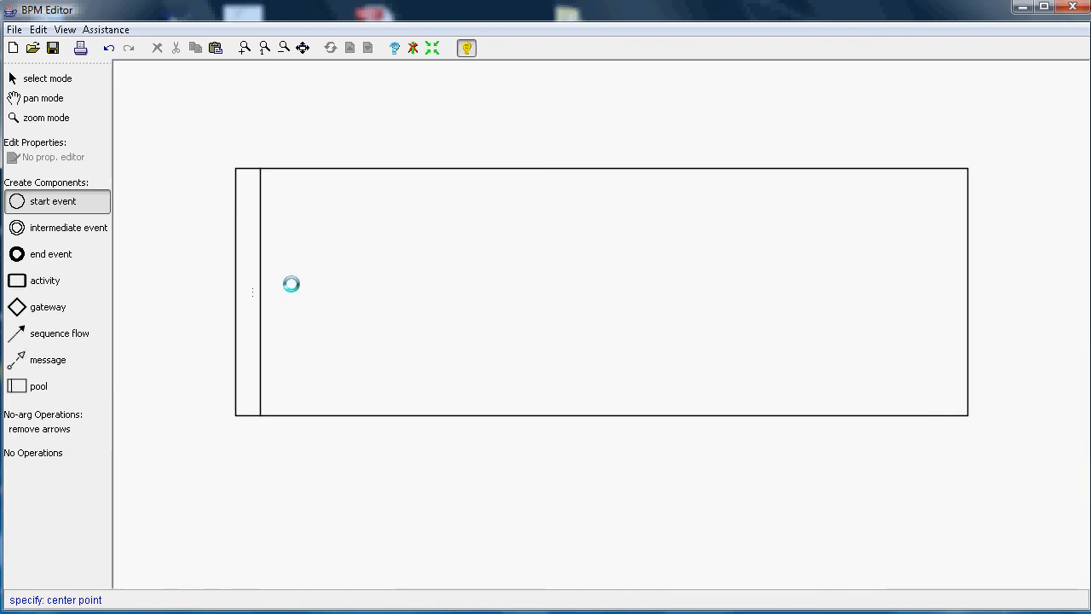
{"action": "left_click", "coordinate": [72, 230]}
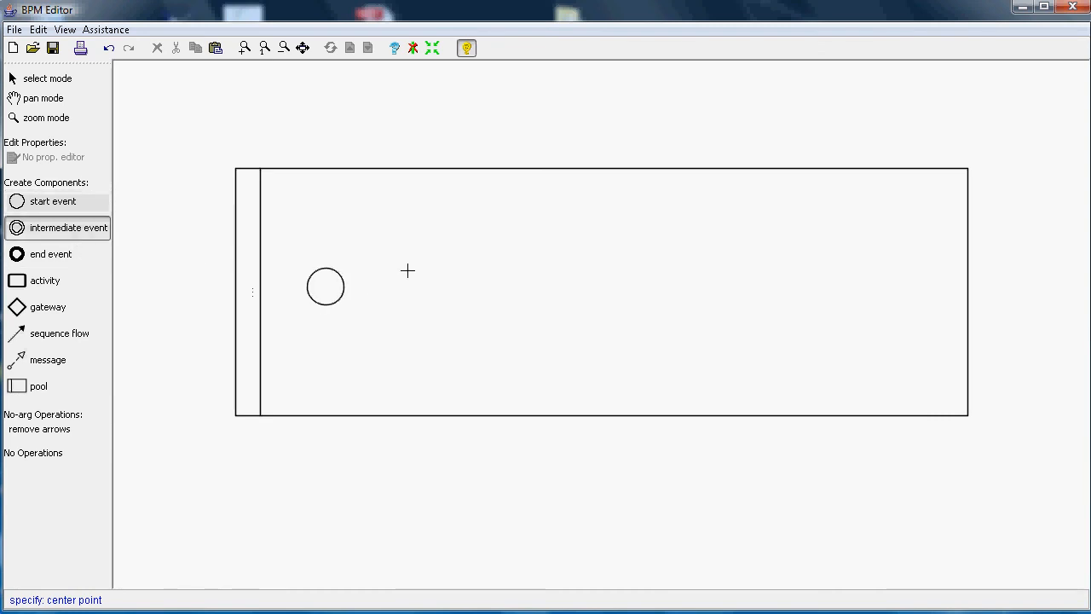
{"action": "left_click", "coordinate": [45, 281]}
{"action": "left_click", "coordinate": [474, 281]}
{"action": "left_click", "coordinate": [638, 273]}
{"action": "left_click", "coordinate": [51, 254]}
{"action": "left_click", "coordinate": [841, 288]}
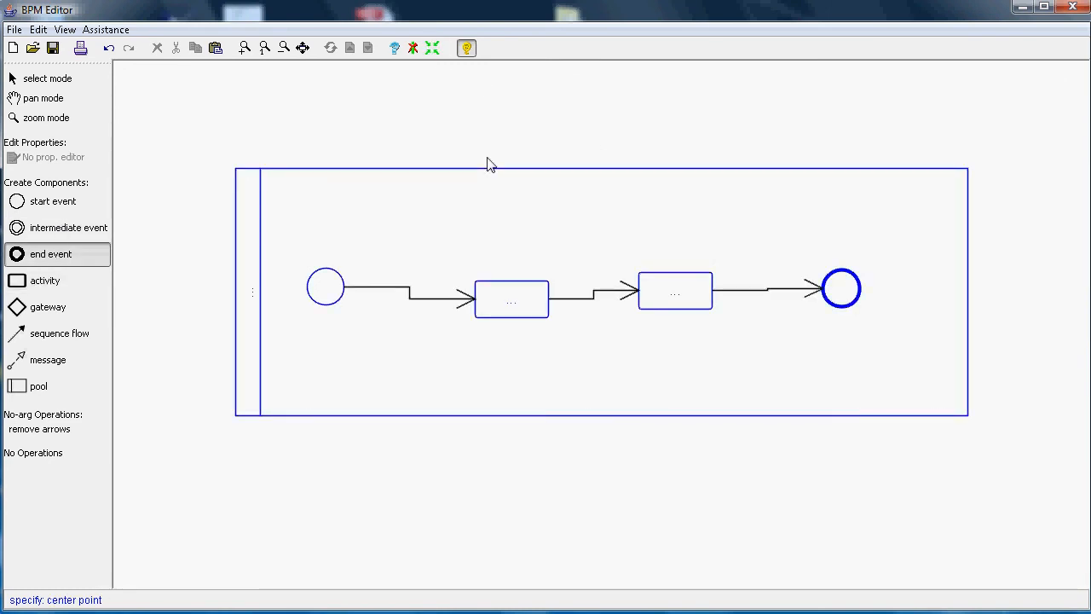
- Delete both activities with their sequence flows and place two gateways between the start and end events
{"action": "left_click", "coordinate": [34, 78]}
{"action": "left_click_drag", "start_coordinate": [331, 133], "coordinate": [833, 508]}
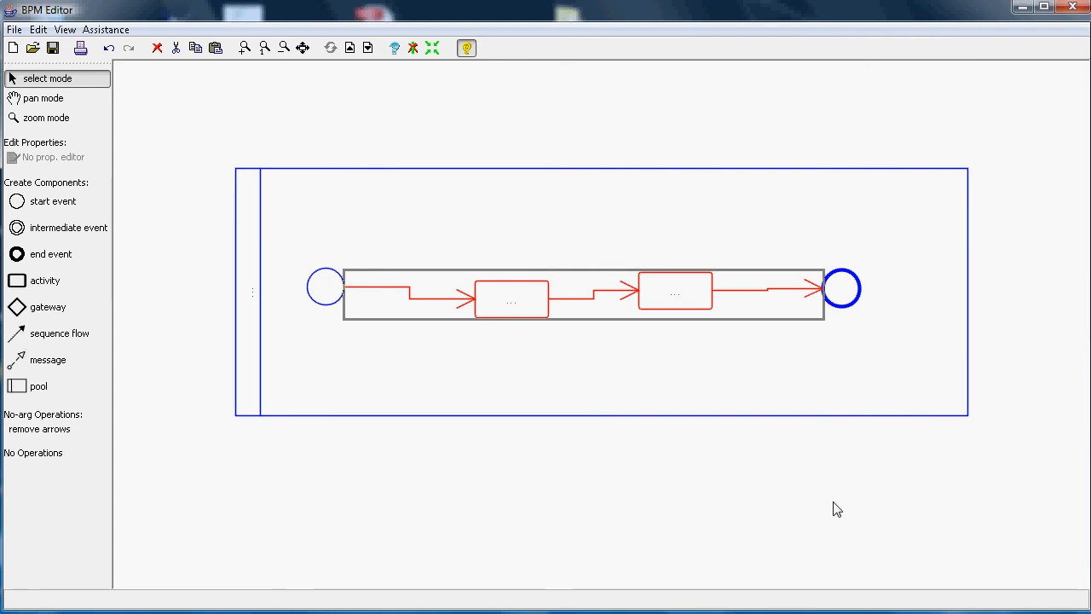
{"action": "key", "text": "Delete"}
{"action": "left_click", "coordinate": [56, 312]}
{"action": "left_click", "coordinate": [408, 277]}
{"action": "left_click", "coordinate": [712, 281]}
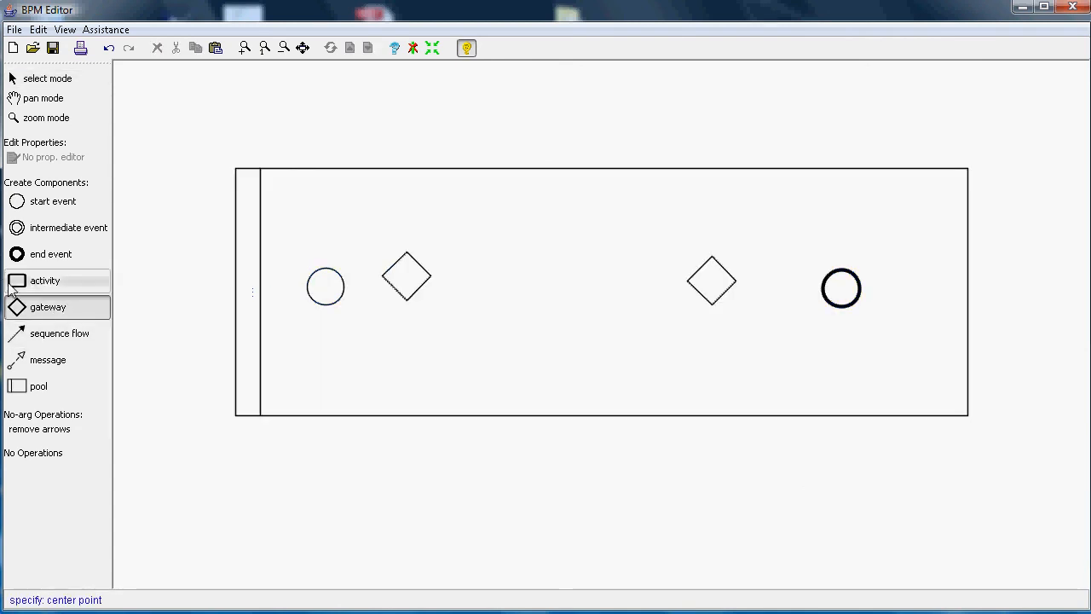
- Add one activity above and one below the line between the two gateways, and connect all elements automatically
{"action": "left_click", "coordinate": [44, 280]}
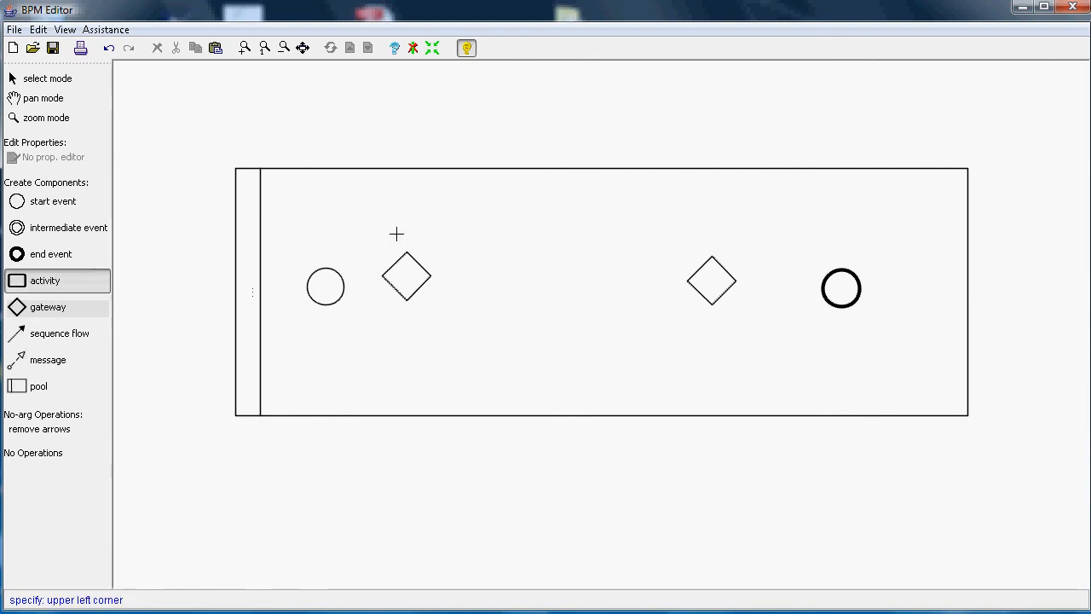
{"action": "left_click", "coordinate": [524, 195]}
{"action": "left_click", "coordinate": [503, 370]}
{"action": "left_click", "coordinate": [432, 48]}
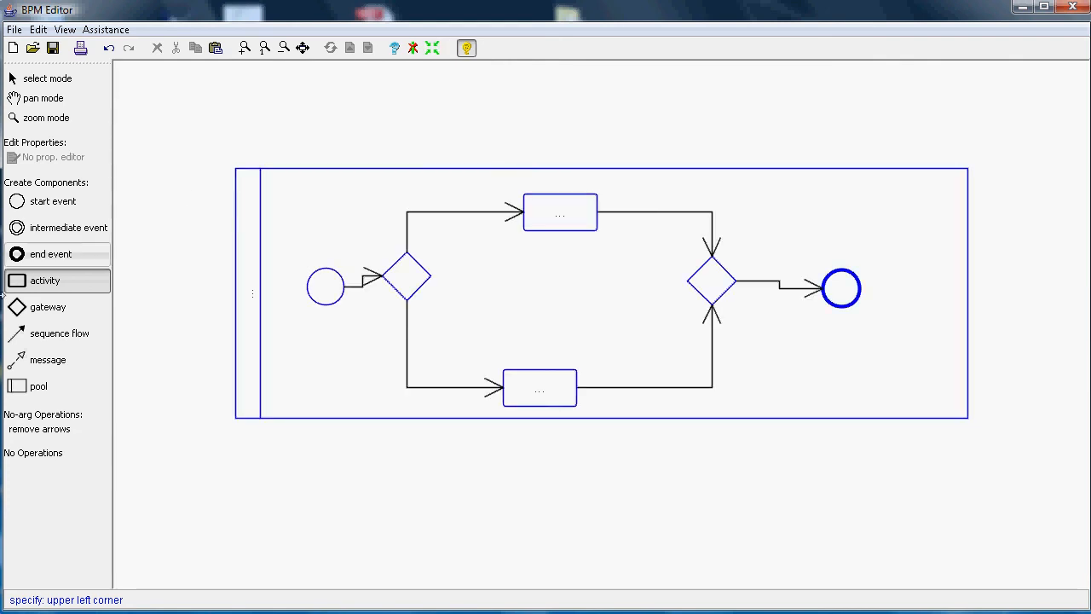
- Remove all arrows from the model and add a second activity beside the lower one
{"action": "left_click", "coordinate": [54, 430]}
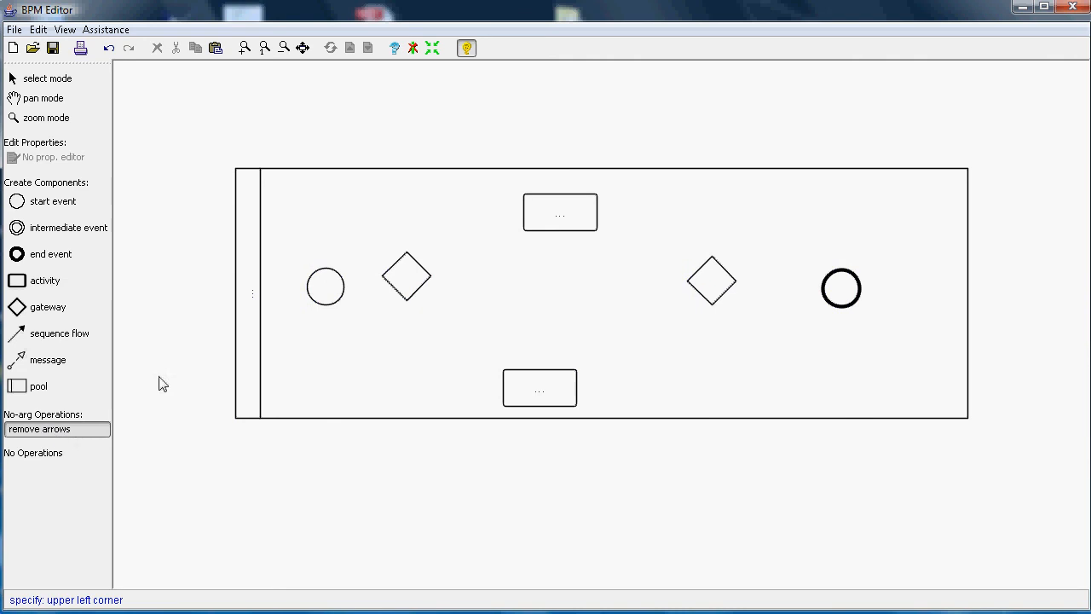
{"action": "left_click", "coordinate": [42, 282]}
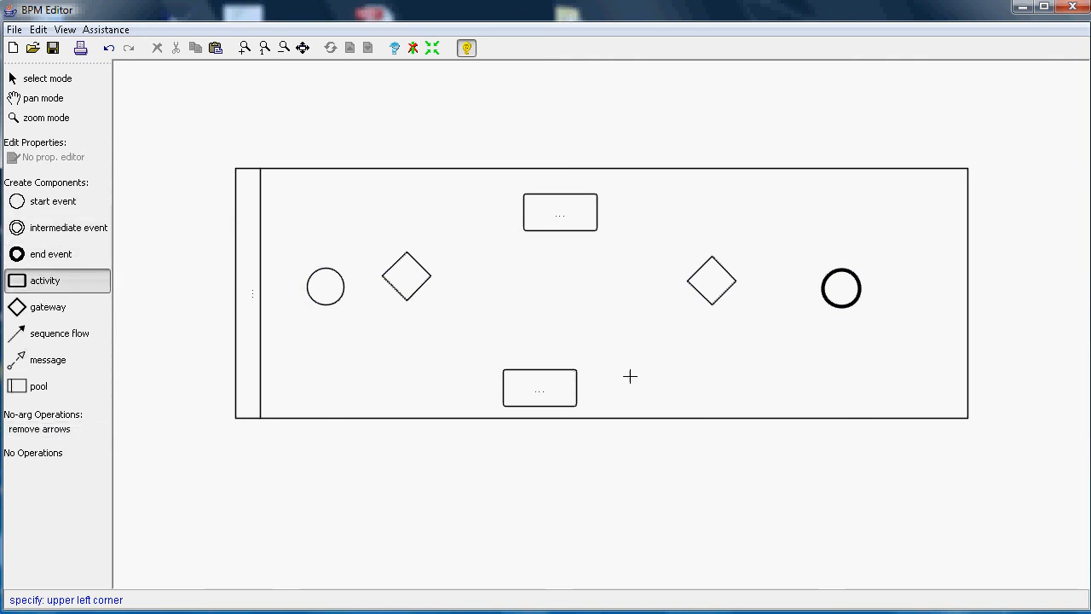
{"action": "left_click", "coordinate": [657, 373]}
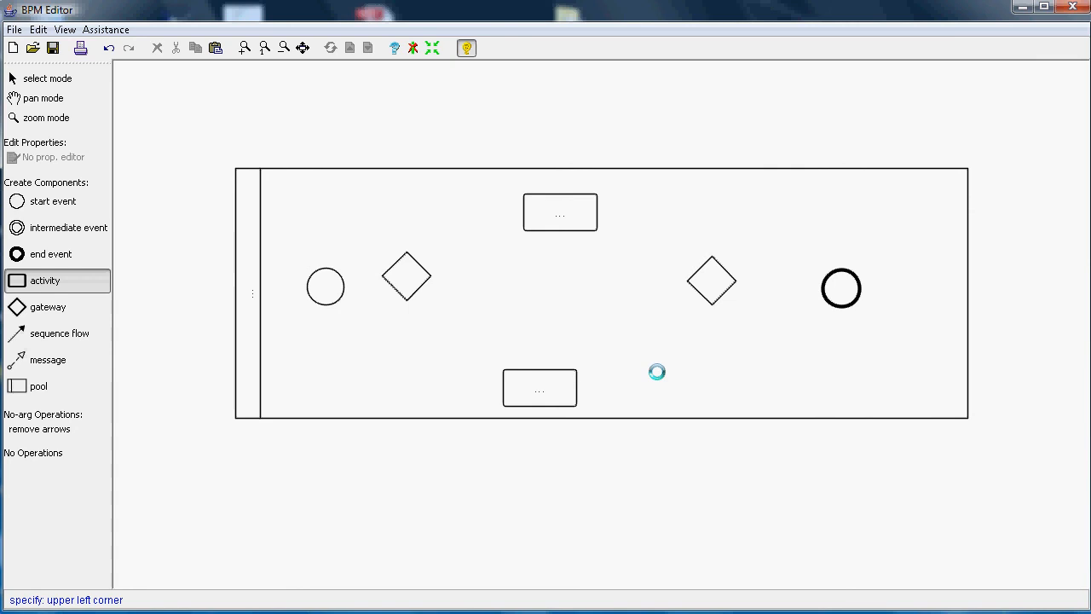
- Move the second gateway closer to the end event and start the automatic connection of all elements
{"action": "left_click", "coordinate": [70, 81]}
{"action": "left_click", "coordinate": [713, 289]}
{"action": "left_click_drag", "start_coordinate": [718, 260], "coordinate": [786, 269]}
{"action": "left_click", "coordinate": [479, 92]}
{"action": "left_click", "coordinate": [433, 53]}
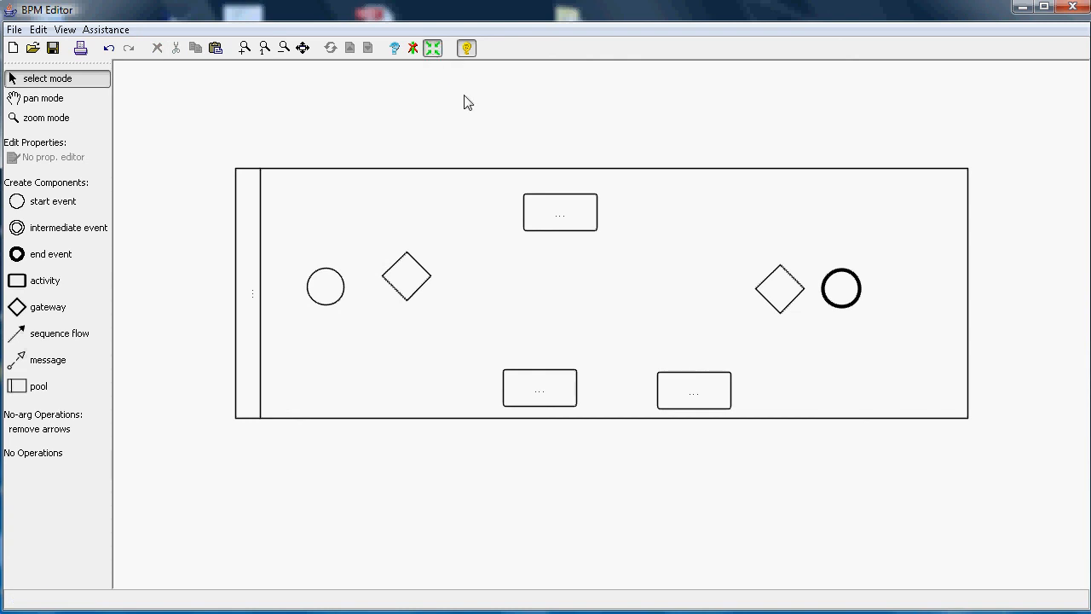